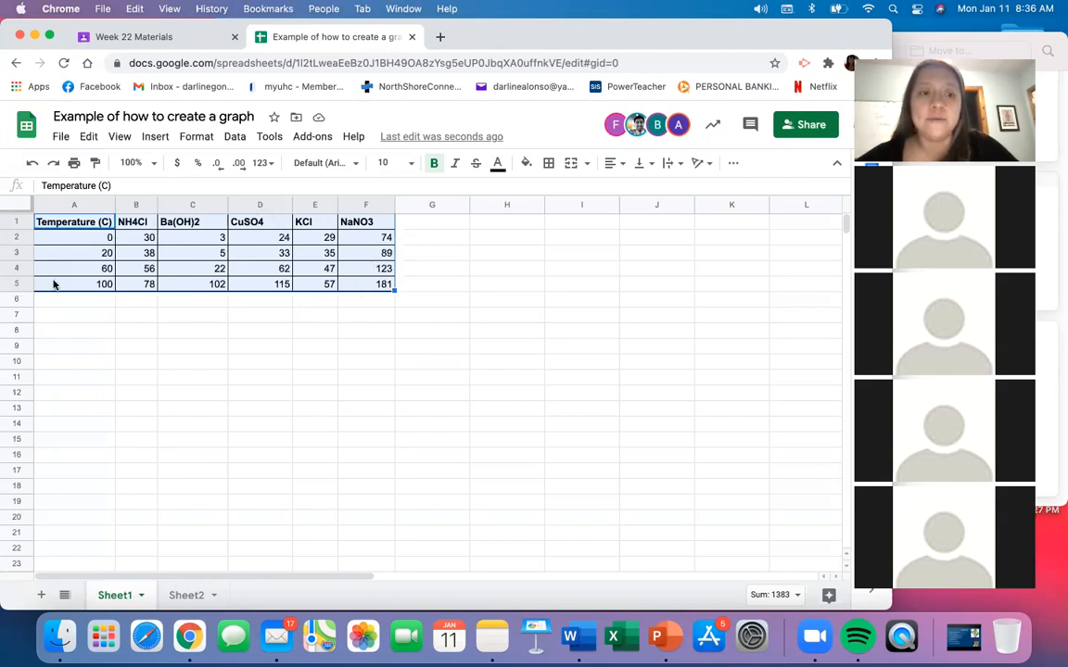
# Step: Insert a chart from the selected data table and change its type to Line chart
pyautogui.click(152, 140)
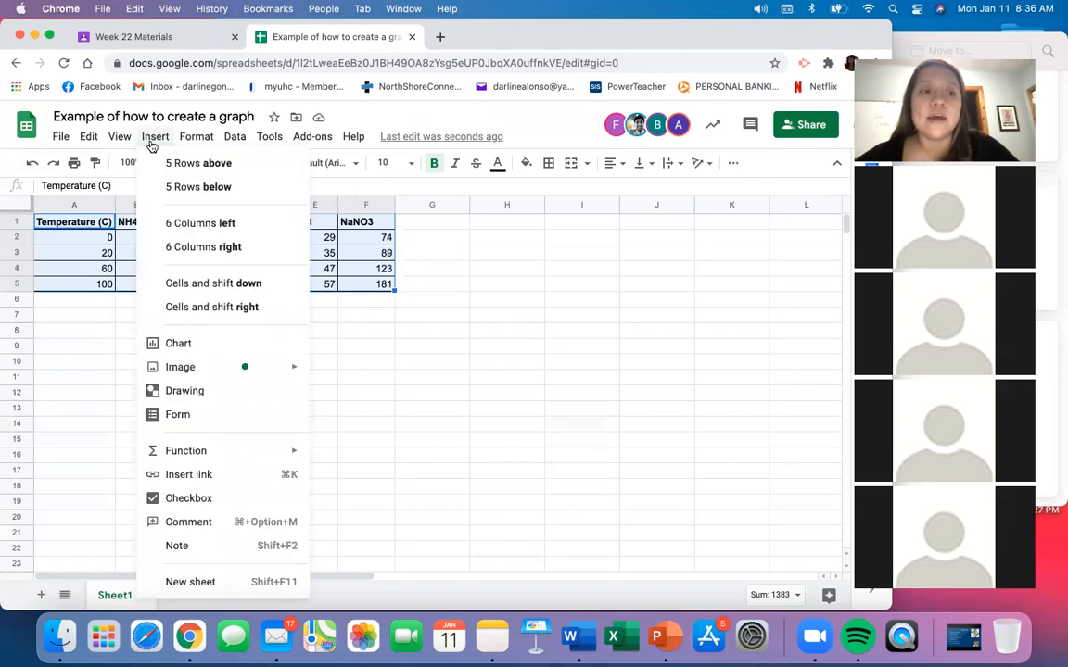
pyautogui.click(189, 344)
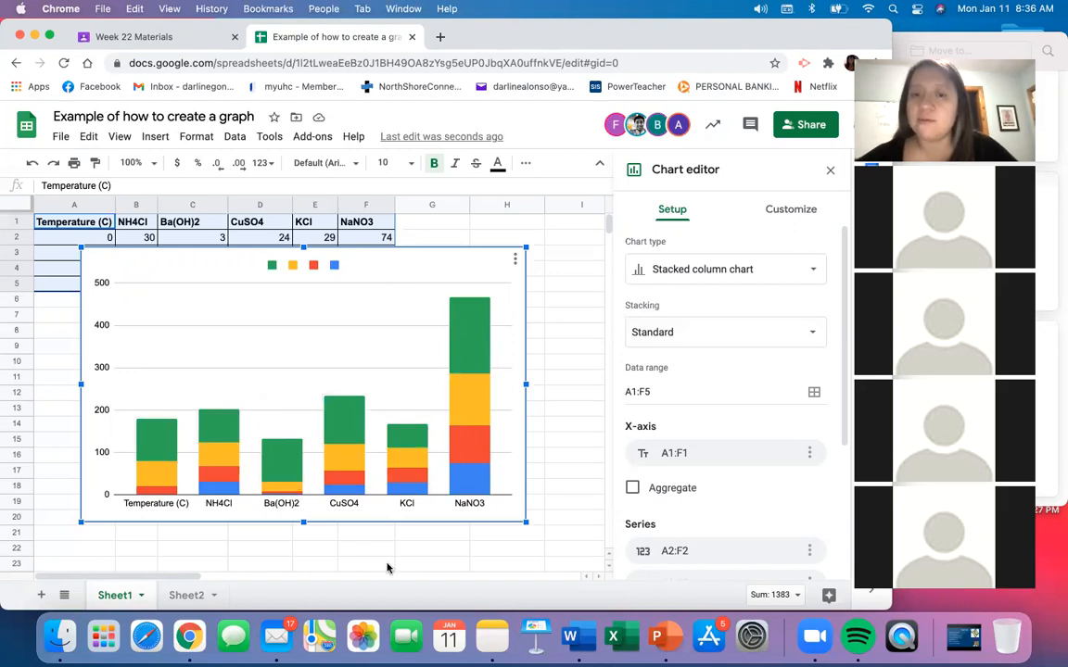
pyautogui.click(812, 271)
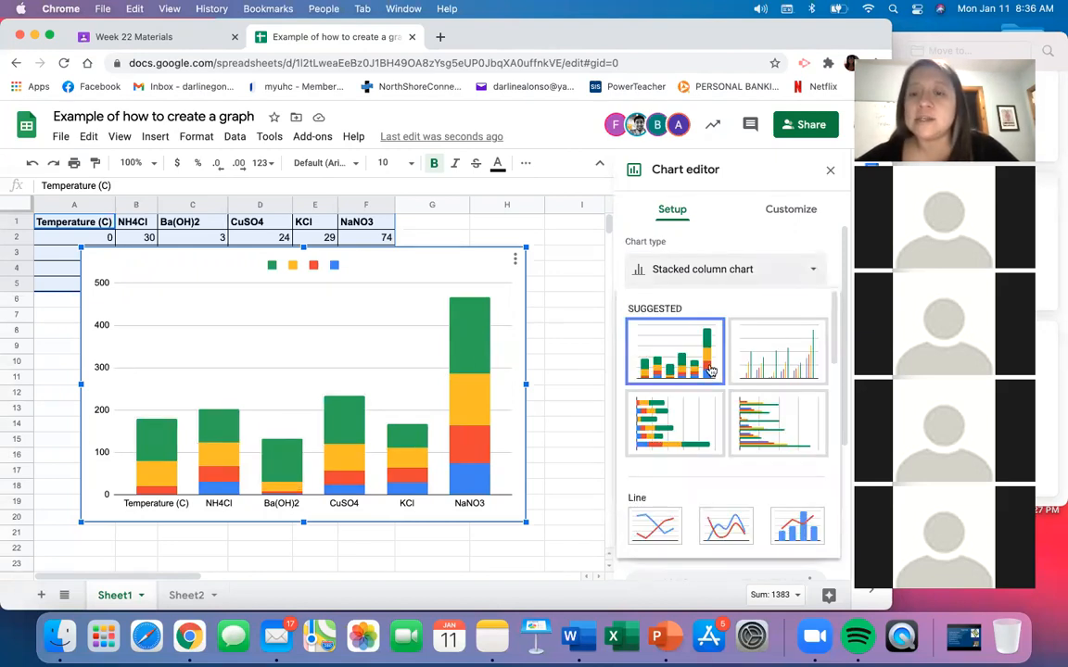
pyautogui.scroll(-3, 707, 375)
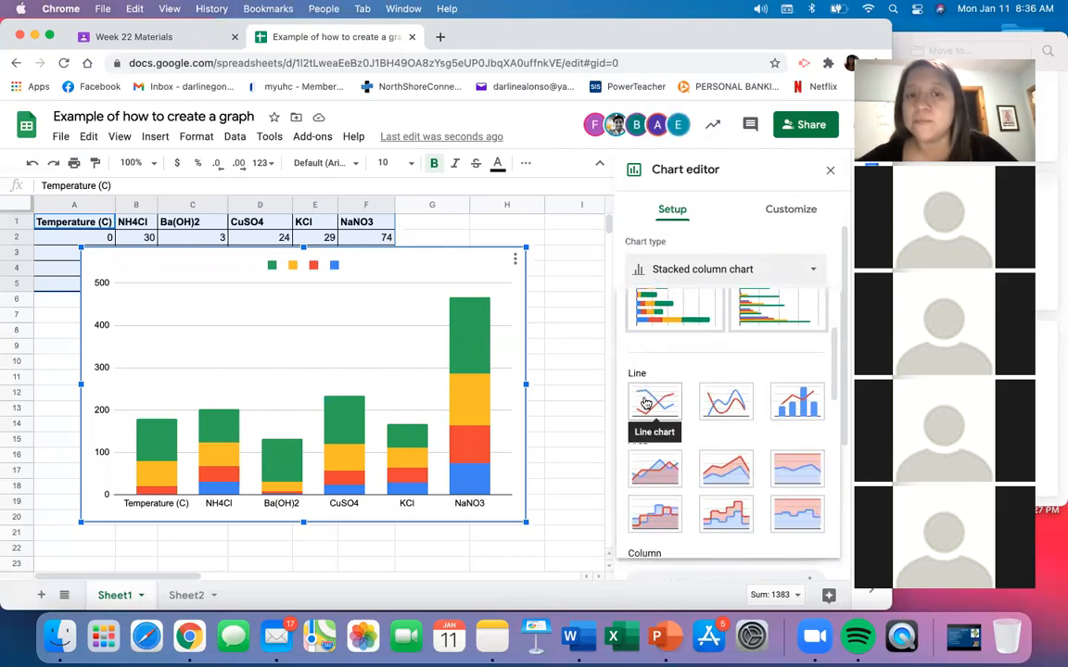
pyautogui.click(645, 404)
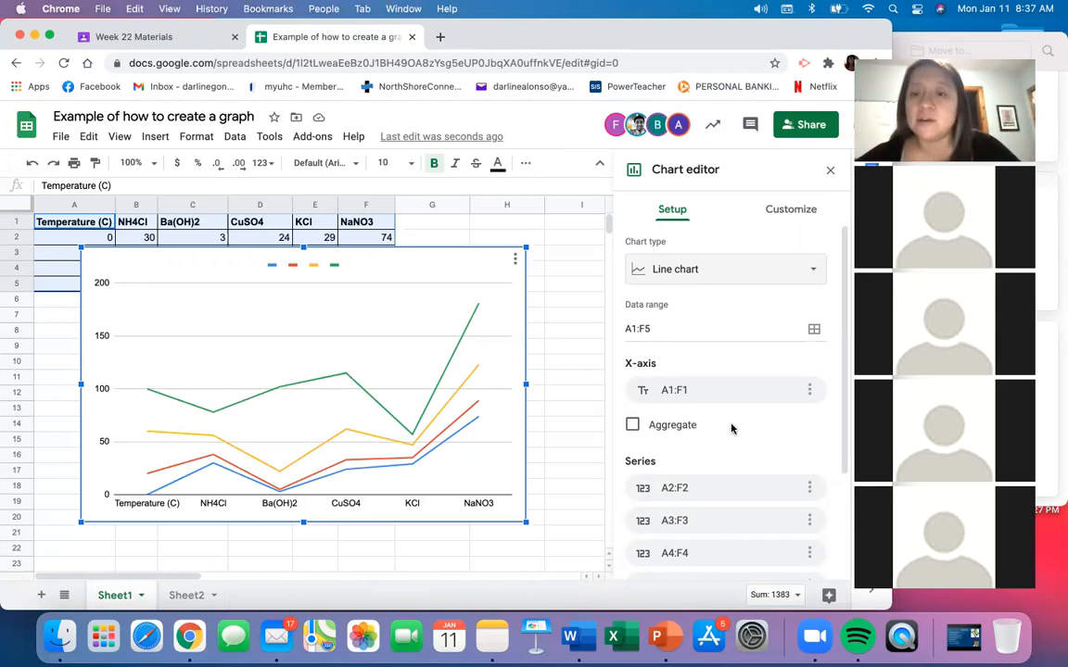
# Step: Turn off the chart's row/column switching so temperature is plotted on the x-axis and each compound is a series
pyautogui.scroll(-3, 705, 425)
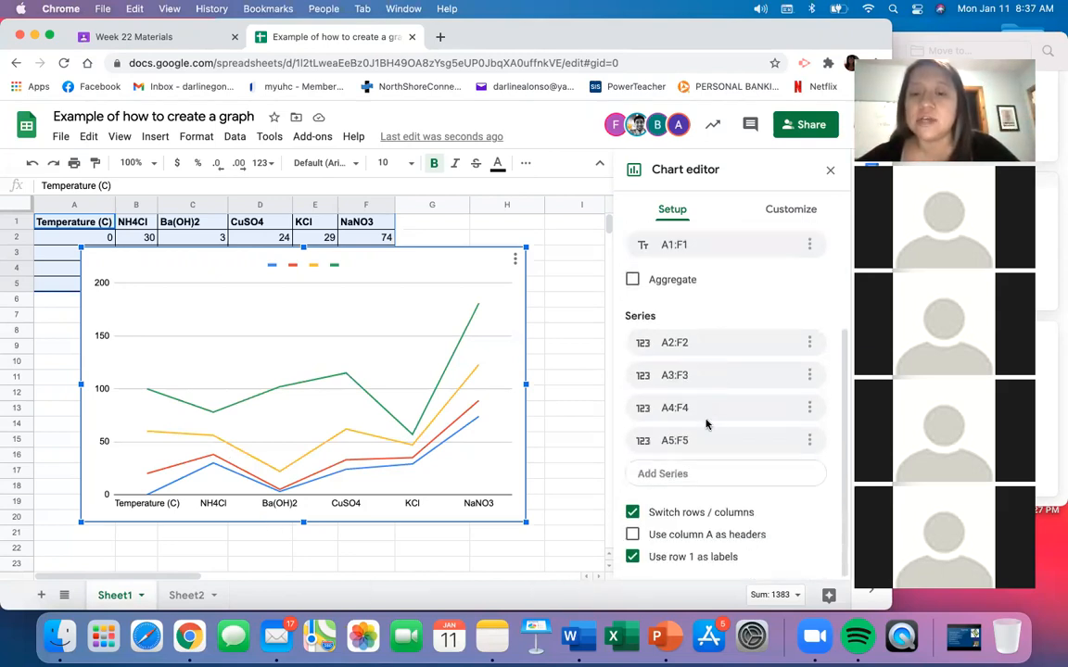
pyautogui.click(632, 513)
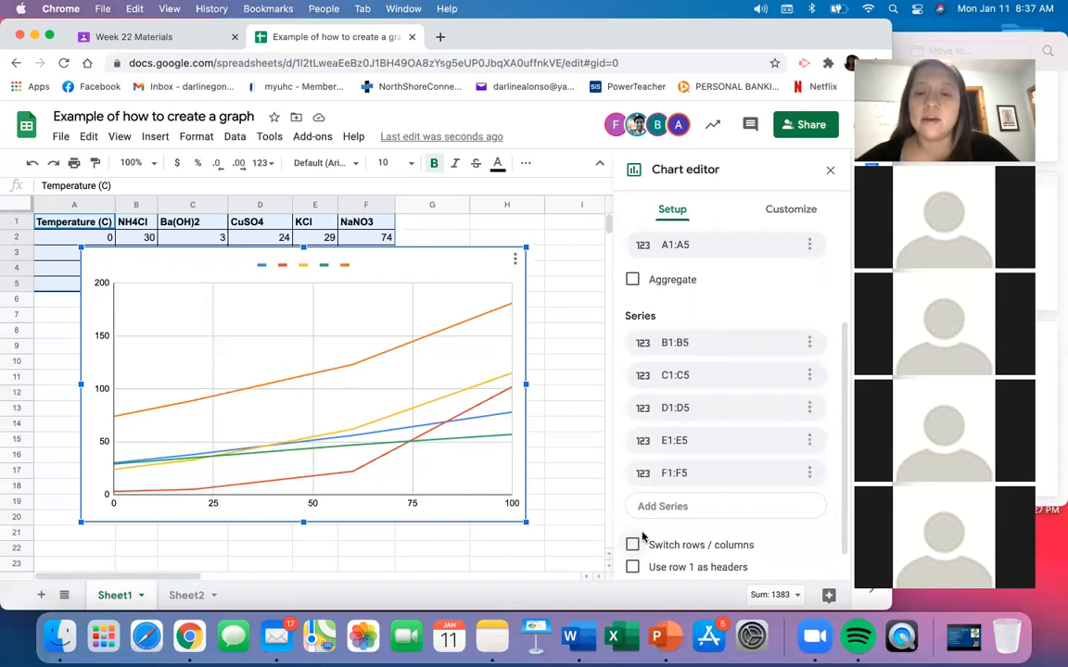
pyautogui.scroll(-2, 635, 533)
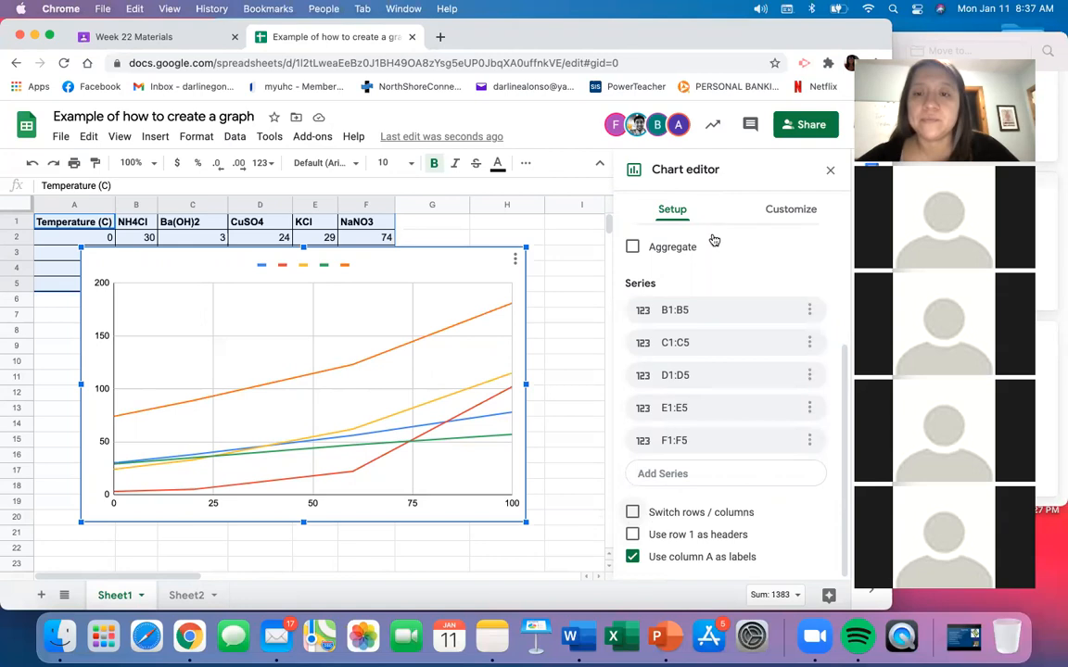
pyautogui.scroll(5, 714, 238)
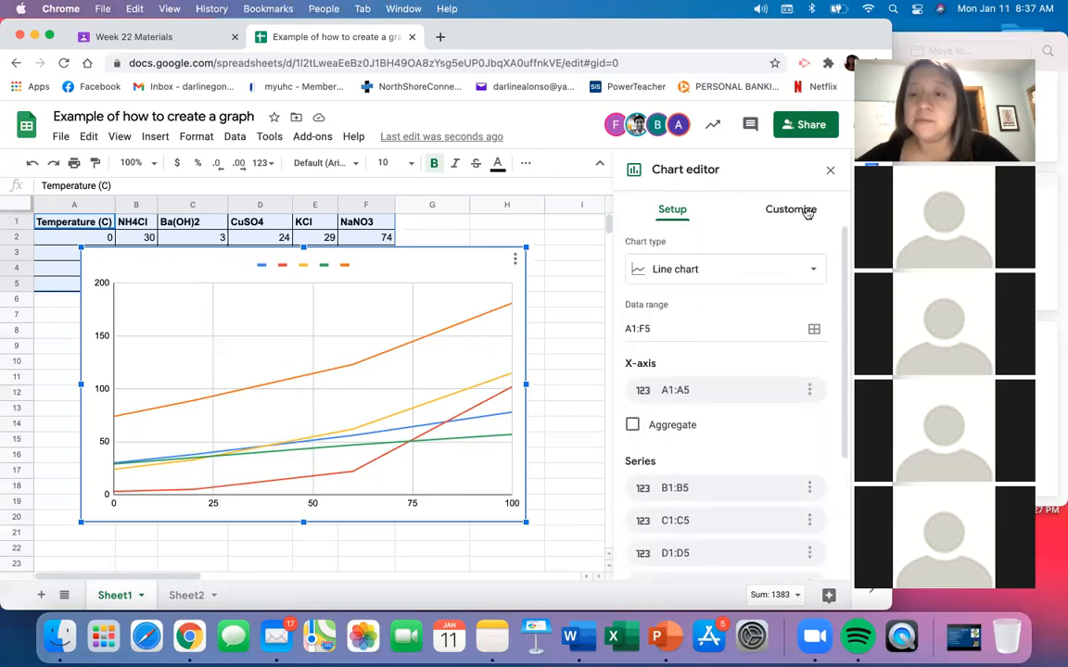
# Step: Open the chart's customization options and look through the chart style settings
pyautogui.click(808, 212)
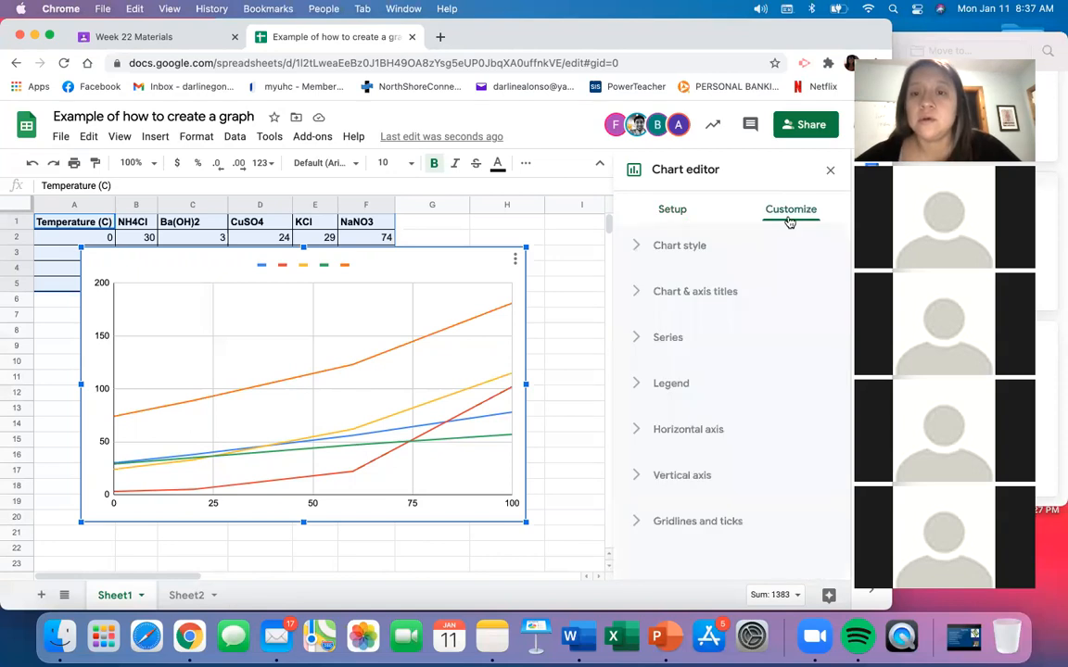
pyautogui.click(639, 246)
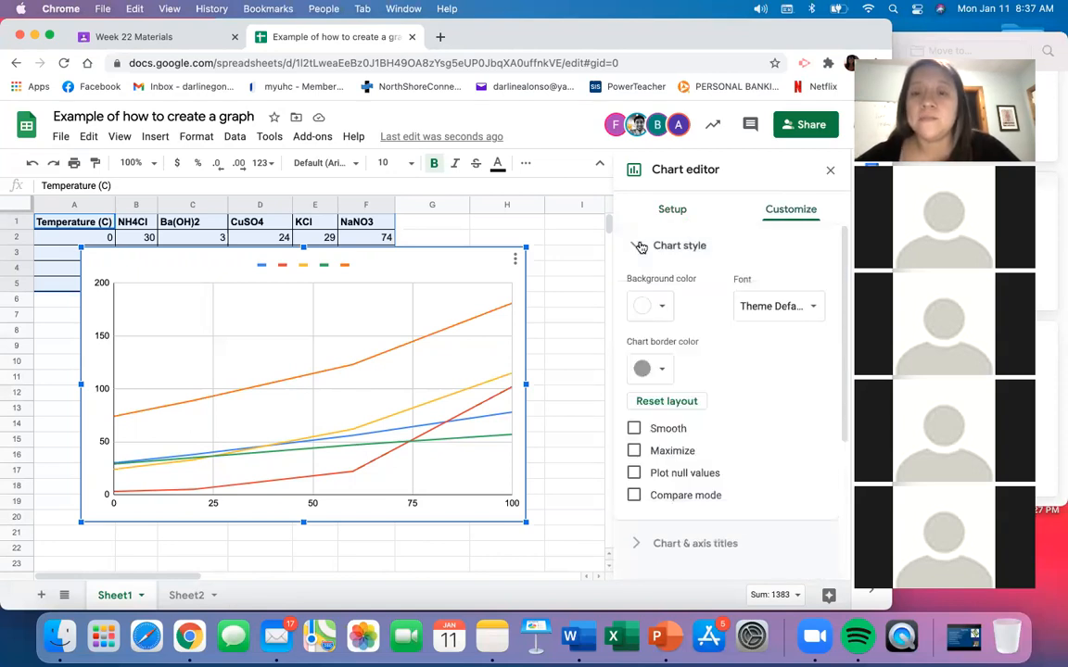
pyautogui.scroll(-2, 739, 333)
pyautogui.scroll(2, 738, 333)
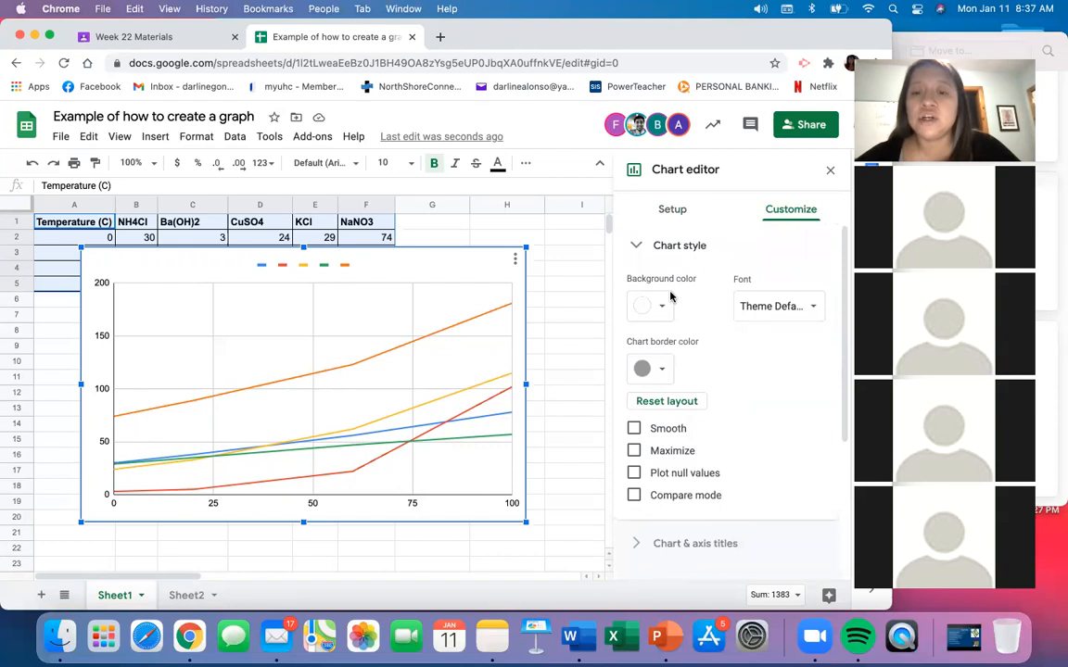
pyautogui.click(632, 247)
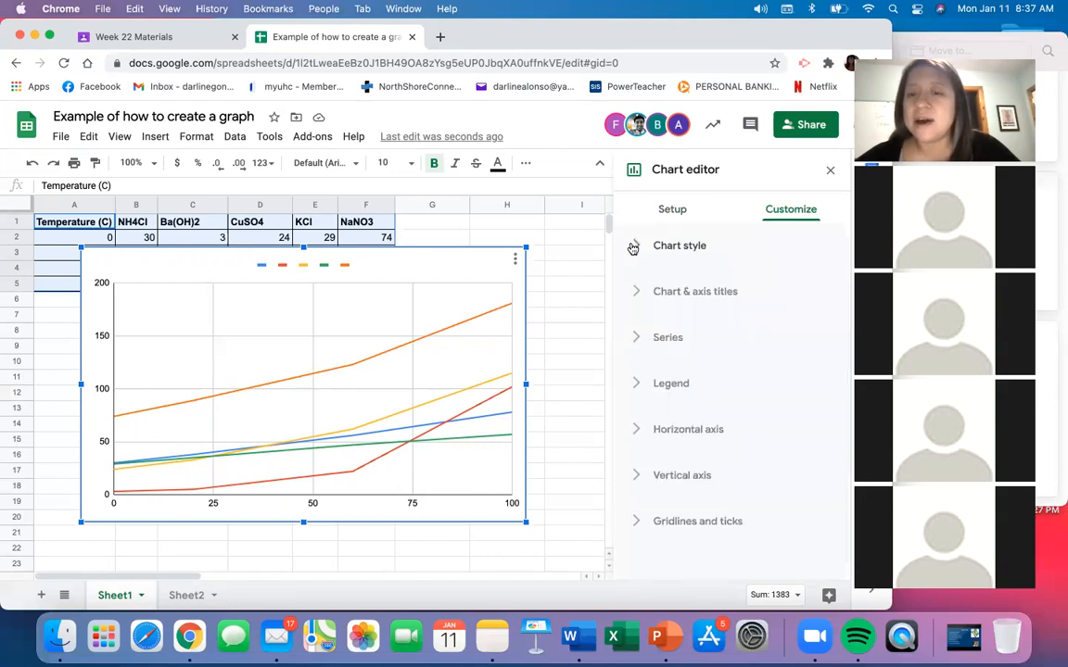
# Step: Set the chart title to "Testing Solubility of compounds"
pyautogui.click(641, 295)
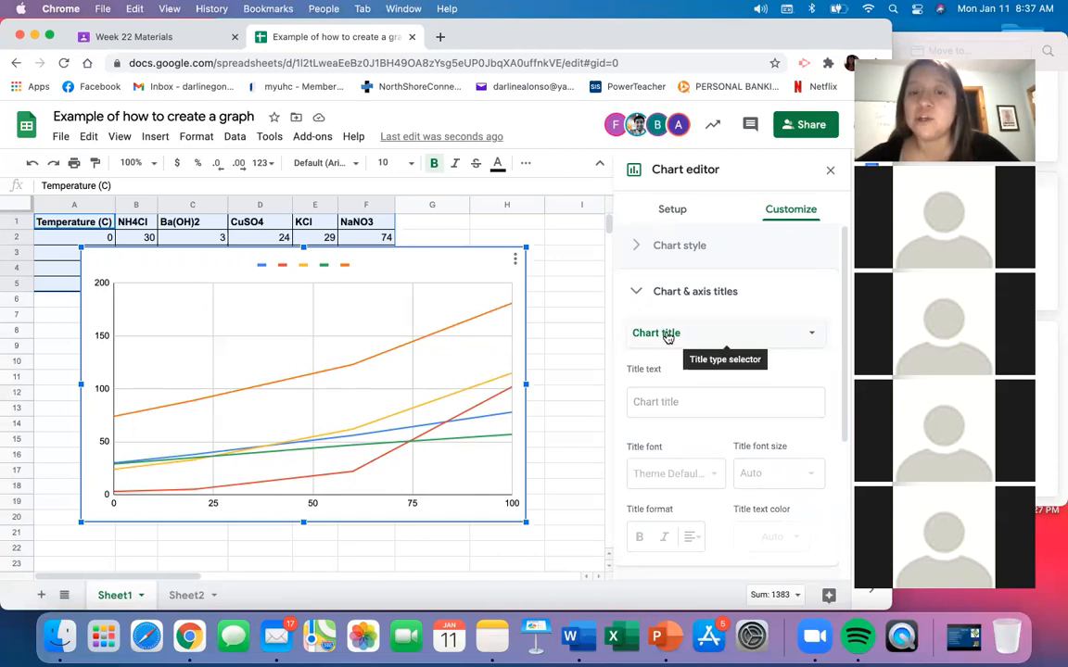
pyautogui.click(649, 401)
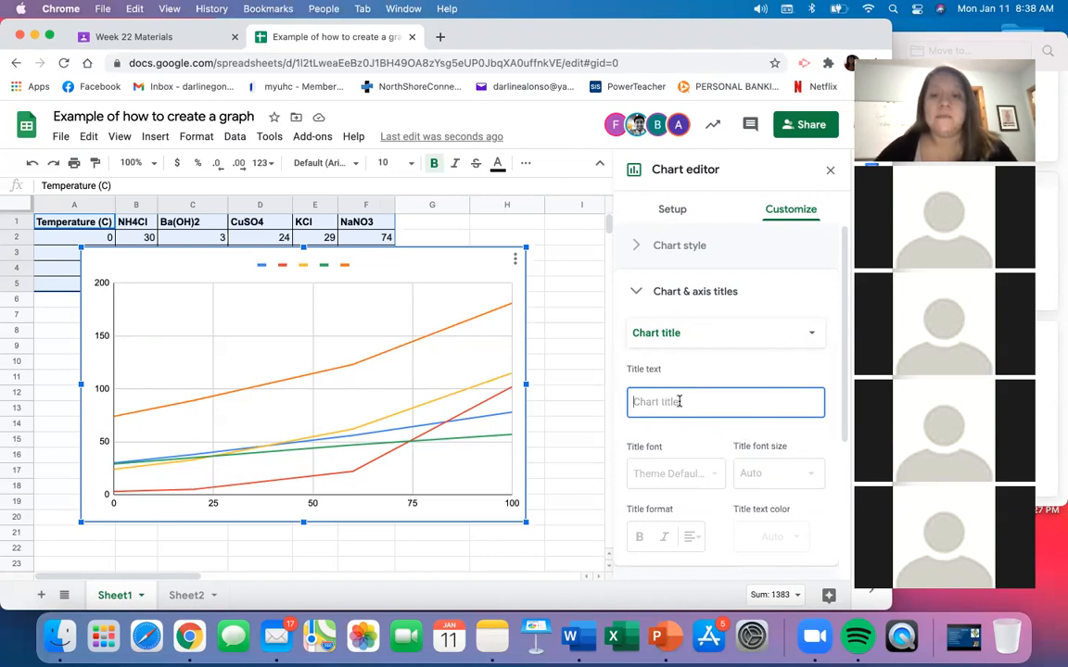
pyautogui.write('Solub')
pyautogui.press('BackSpace')
pyautogui.press('BackSpace')
pyautogui.press('BackSpace')
pyautogui.press('BackSpace')
pyautogui.press('BackSpace')
pyautogui.write('Te')
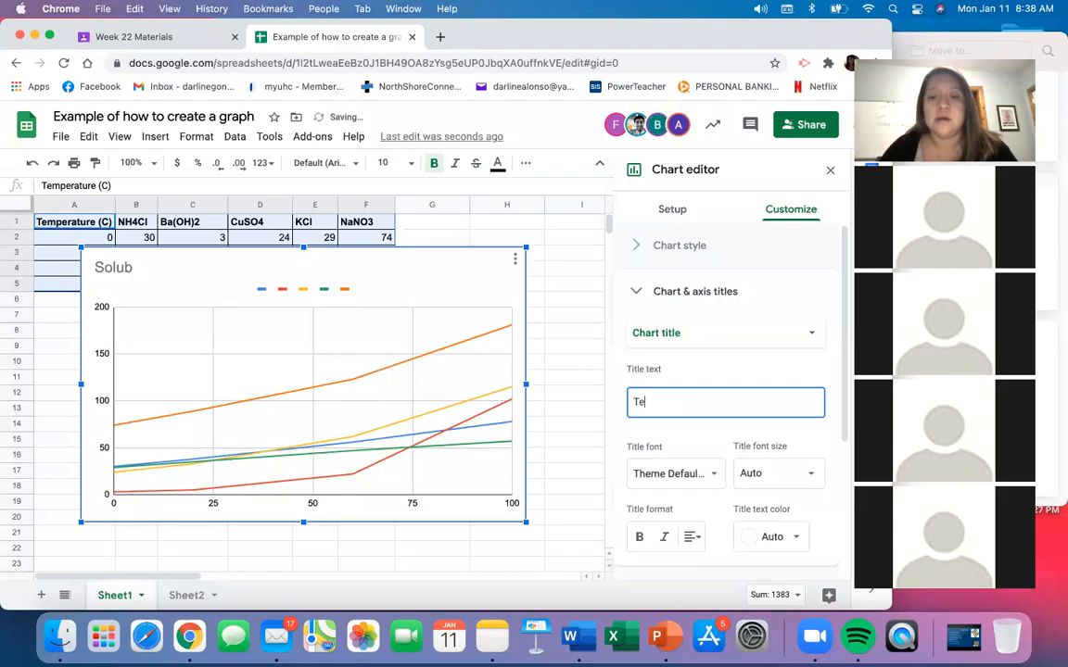
pyautogui.write('sting Solub')
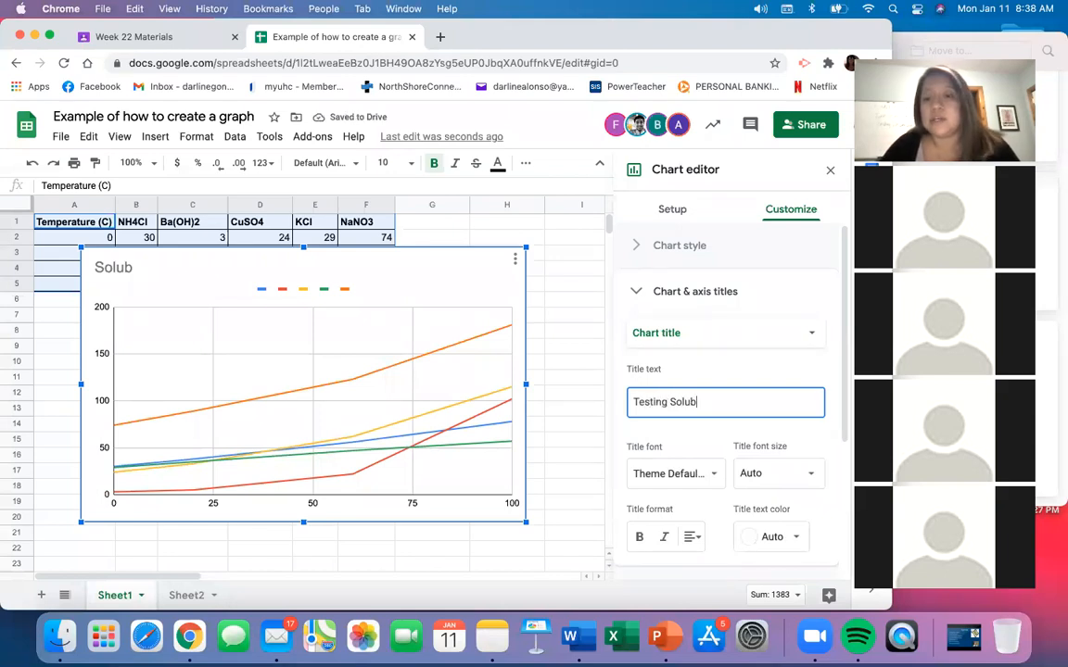
pyautogui.write('ility')
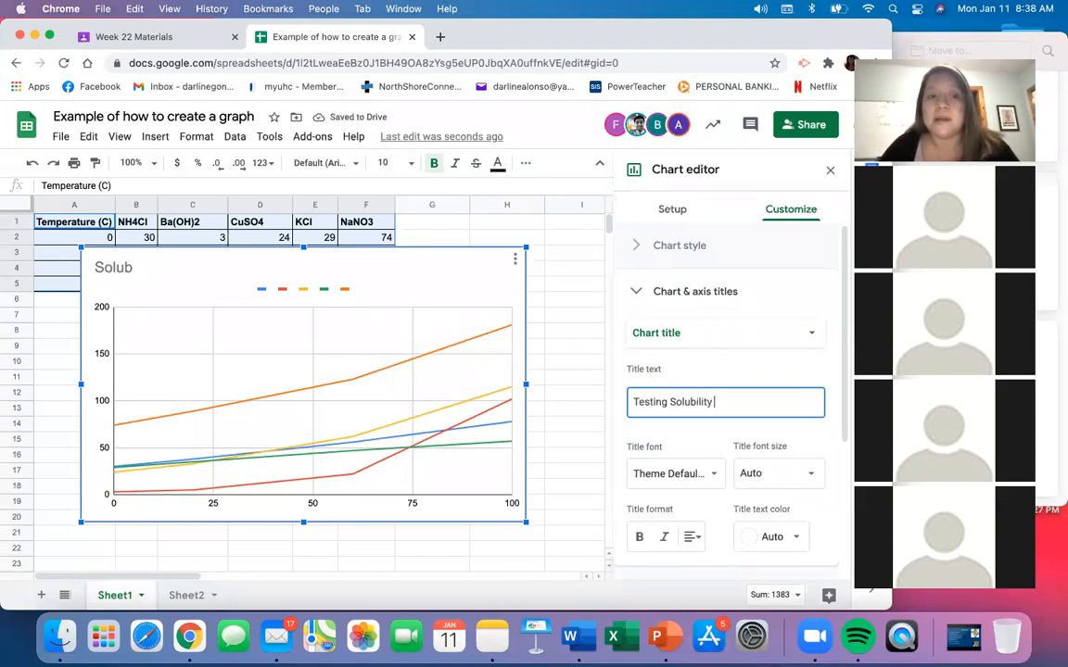
pyautogui.write(' of compounds')
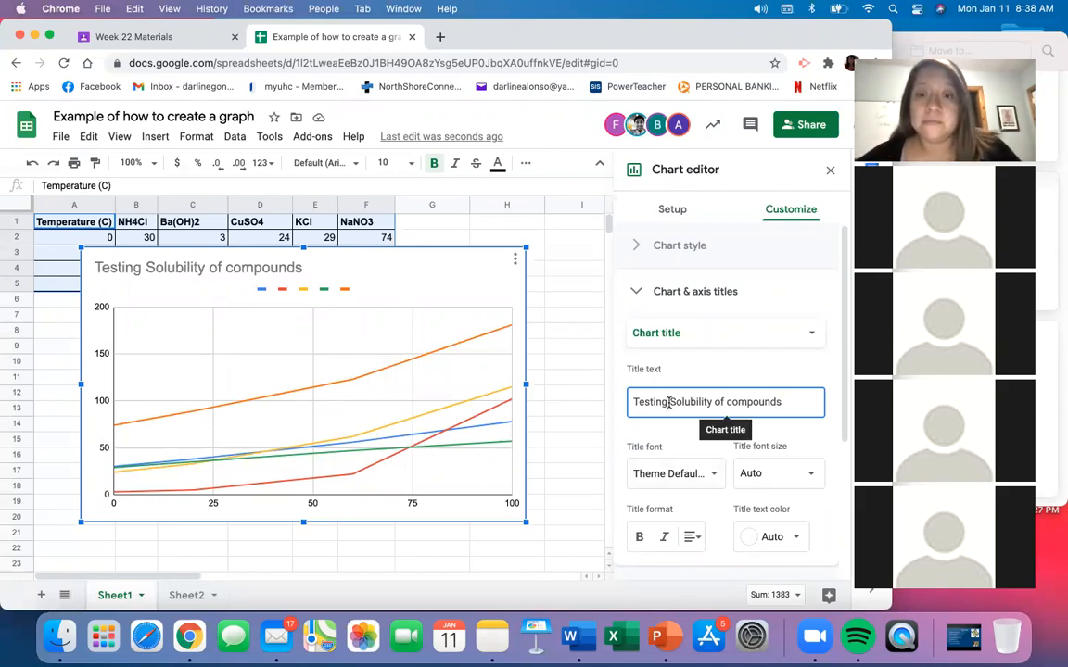
# Step: Capitalize the last word of the chart title so it reads "Testing Solubility of Compounds"
pyautogui.click(726, 402)
pyautogui.press('BackSpace')
pyautogui.write('C')
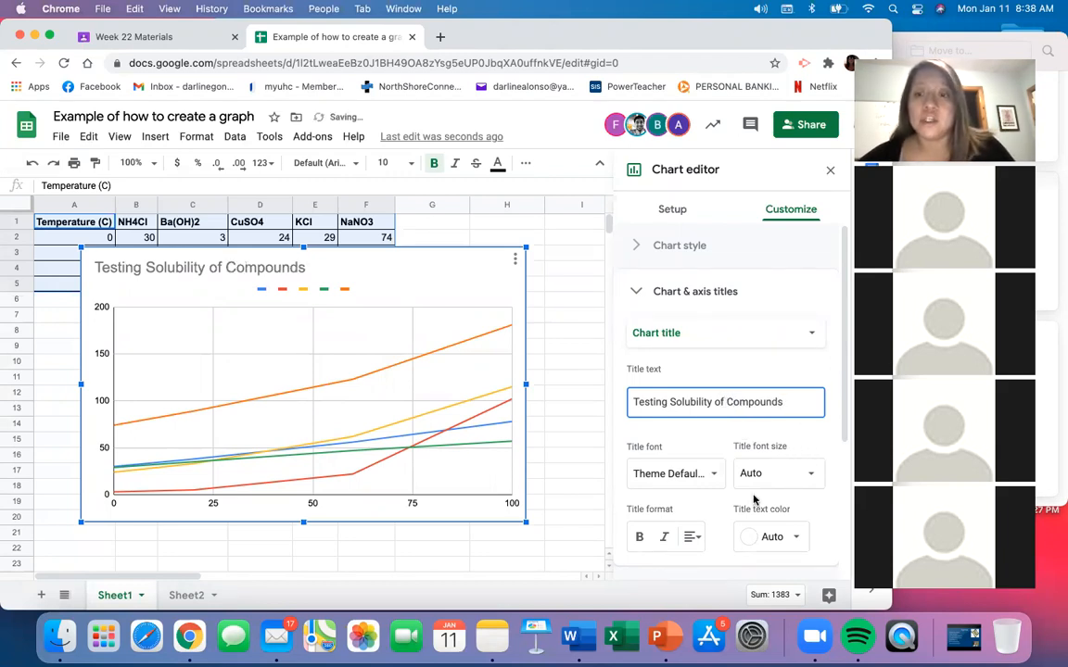
# Step: Set the chart's horizontal axis title to "Temperature (C)"
pyautogui.click(665, 339)
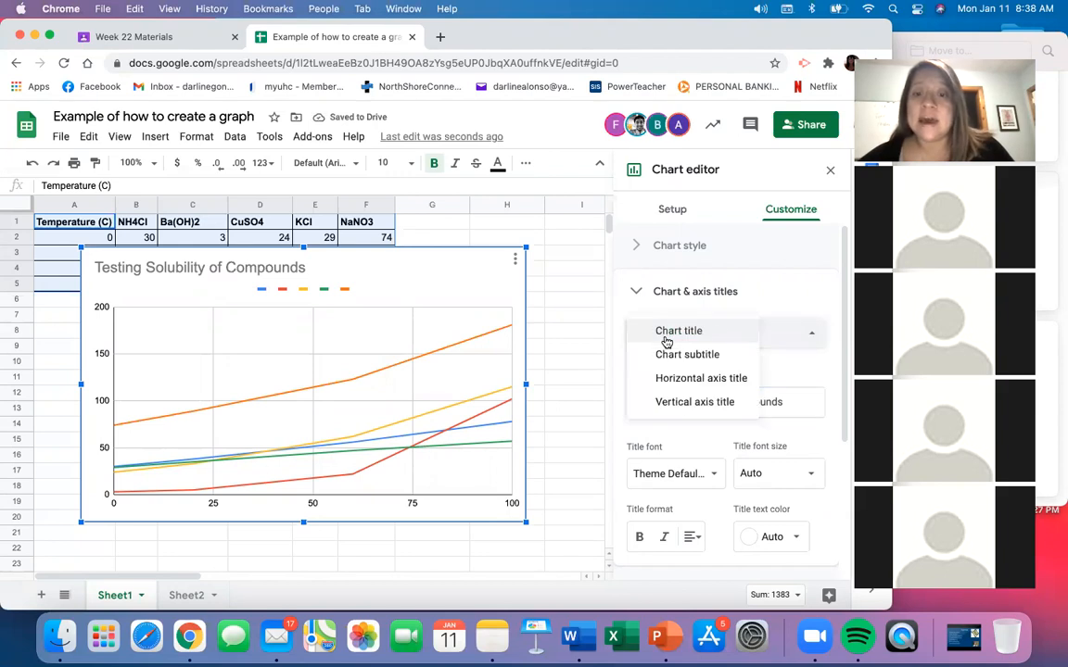
pyautogui.click(666, 340)
pyautogui.click(639, 332)
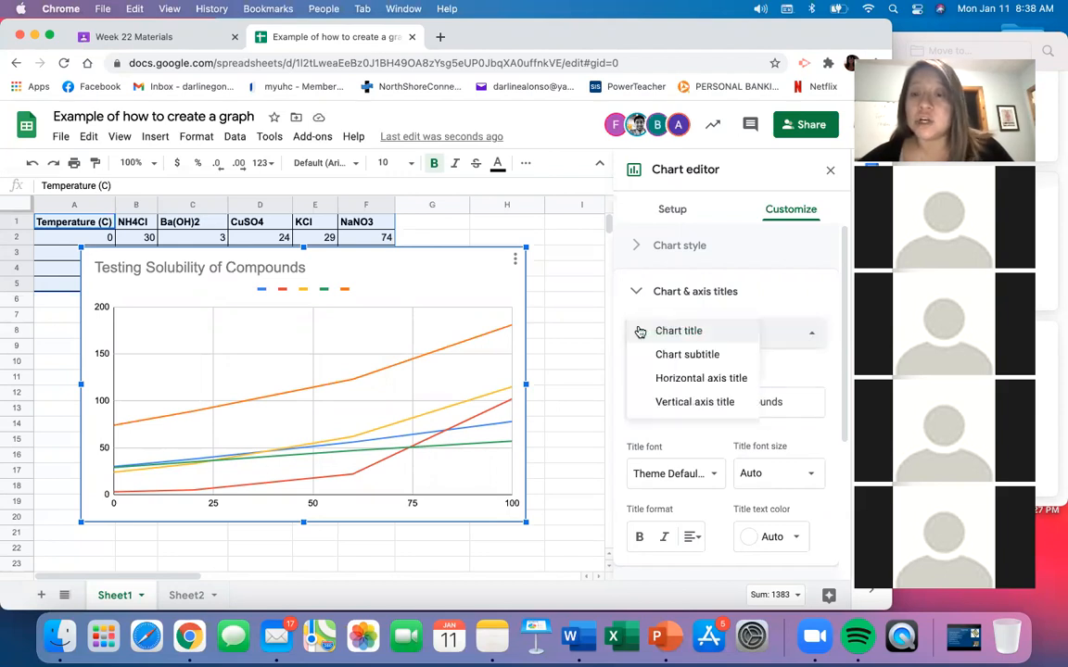
pyautogui.click(682, 358)
pyautogui.click(664, 332)
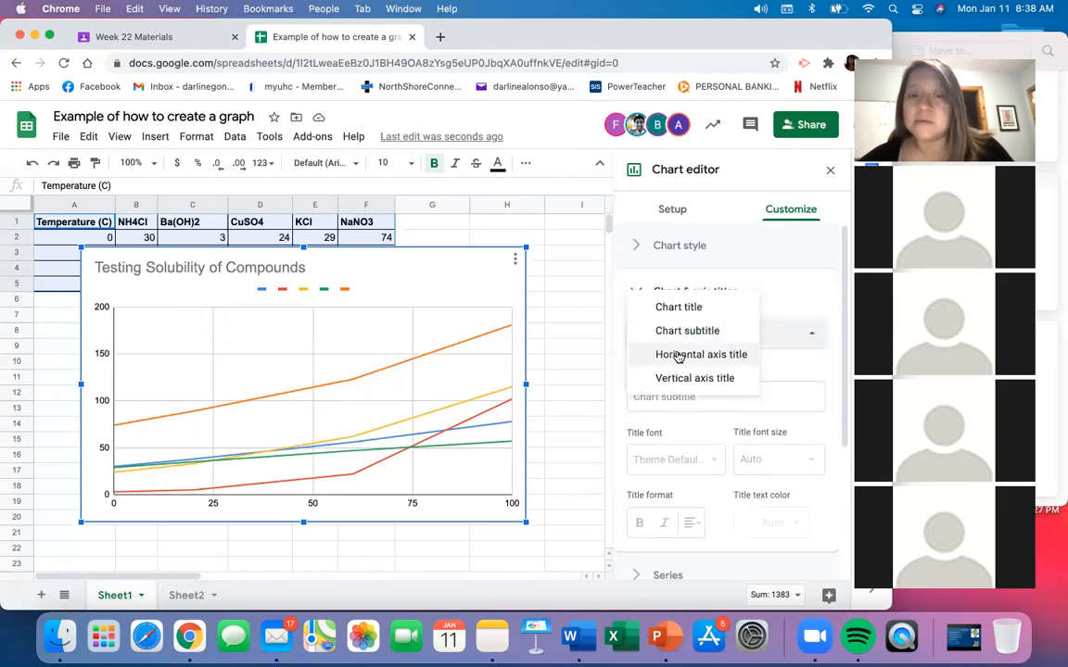
pyautogui.click(687, 357)
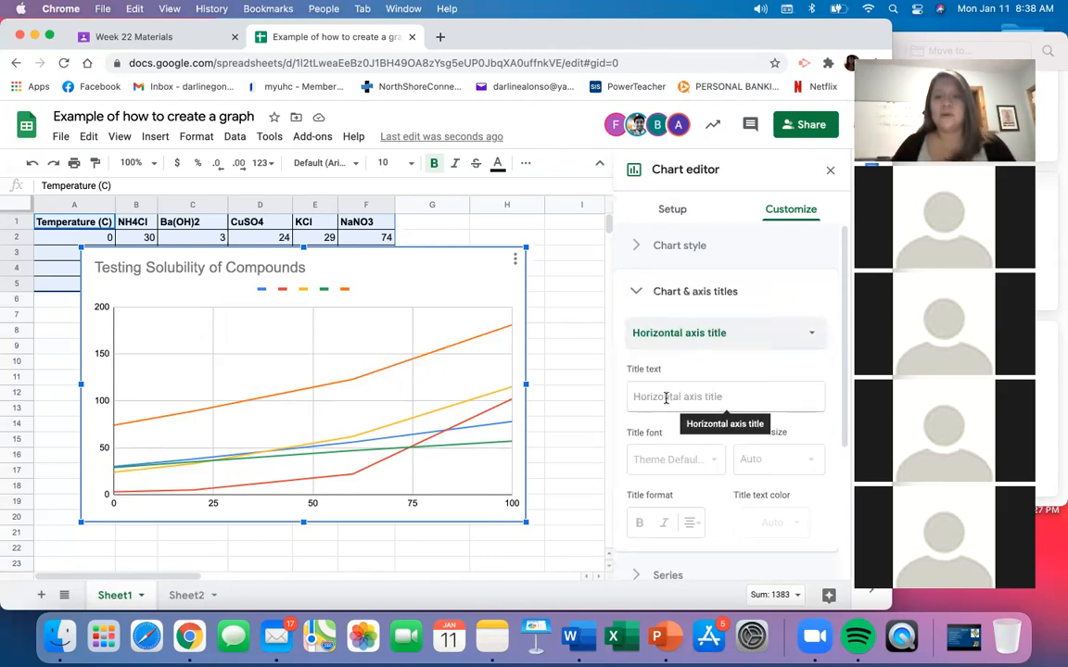
pyautogui.click(718, 397)
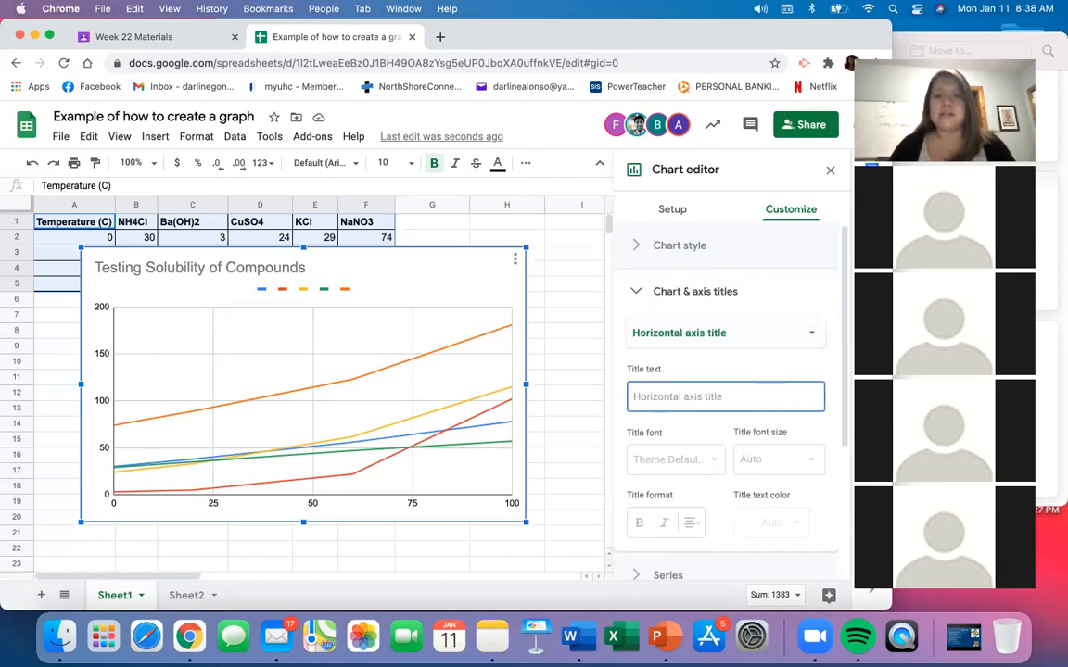
pyautogui.write('Temp')
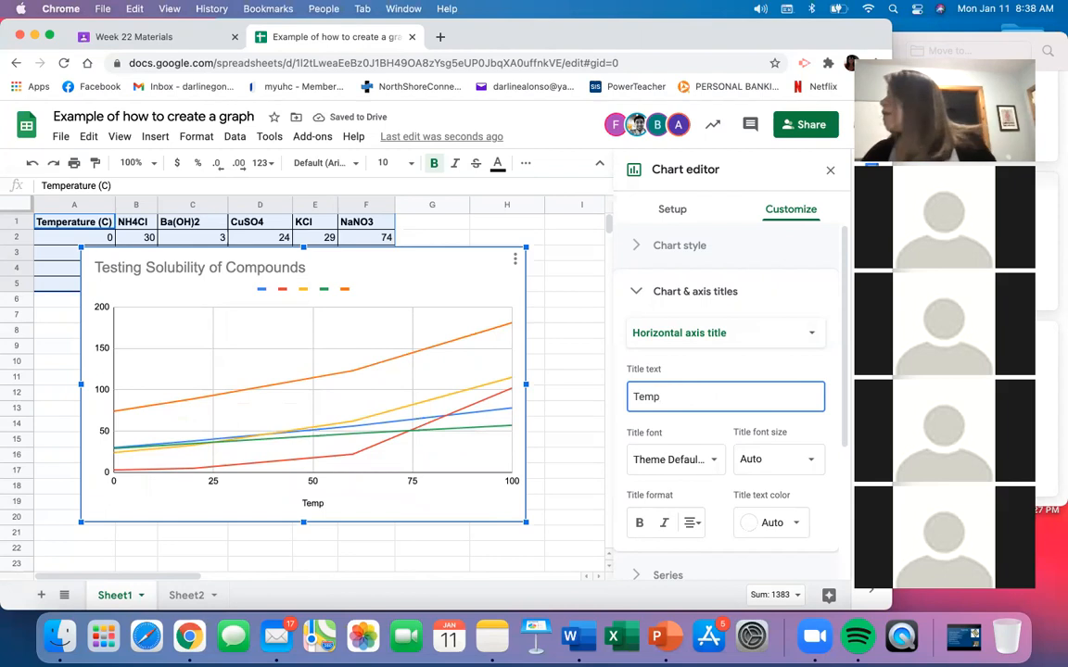
pyautogui.write('erature (C)')
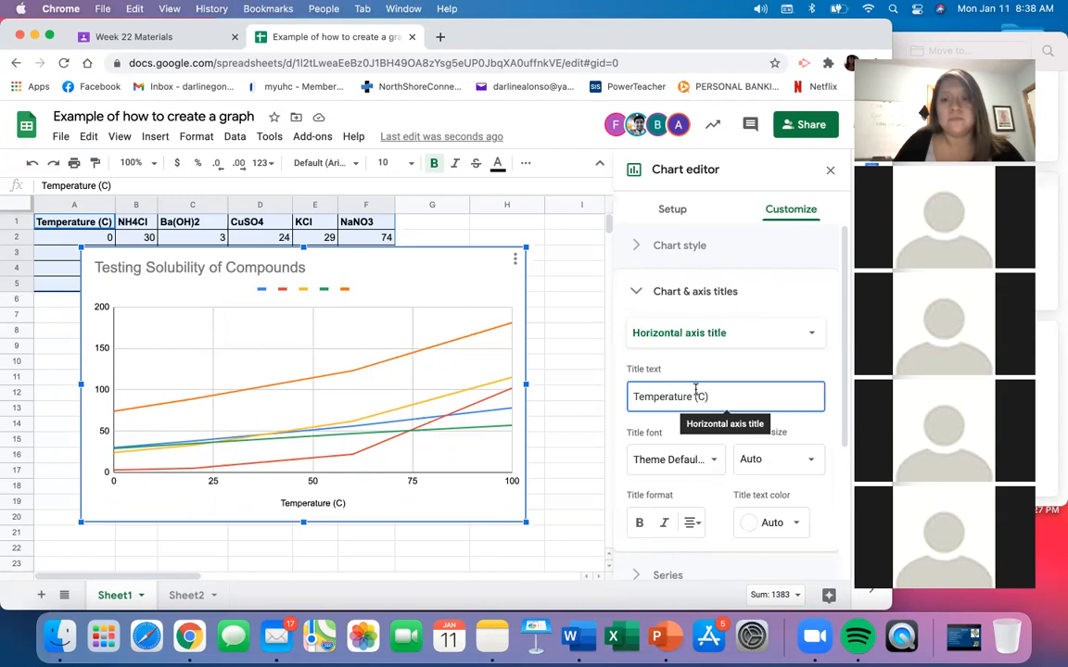
# Step: Set the chart's vertical axis title to "Solubility (g/100g of water)"
pyautogui.click(674, 334)
pyautogui.click(683, 353)
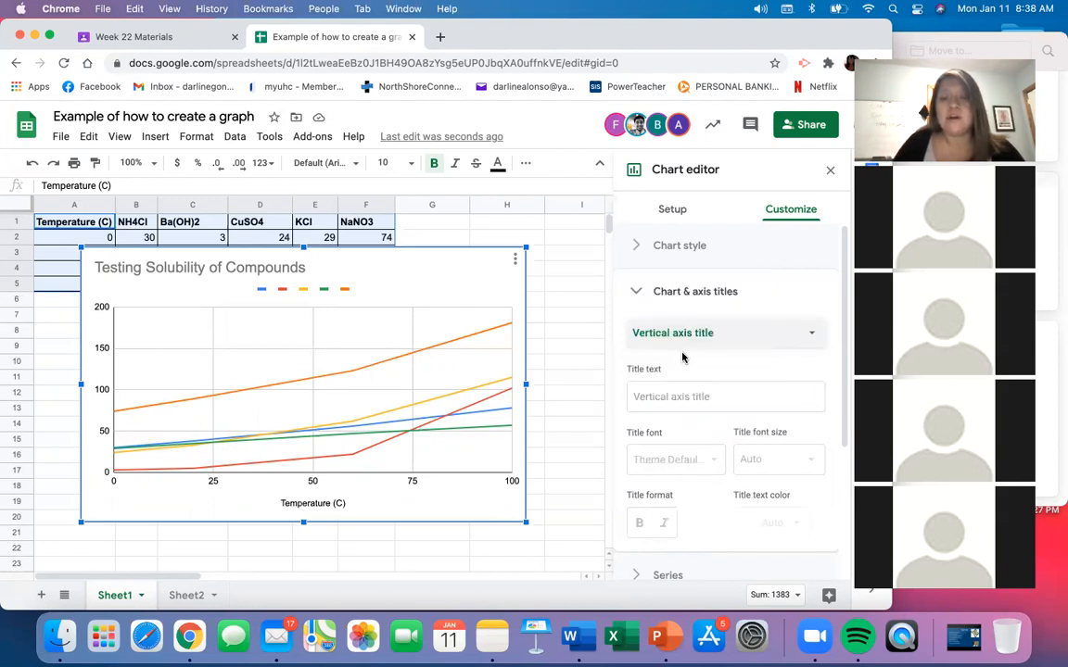
pyautogui.click(668, 397)
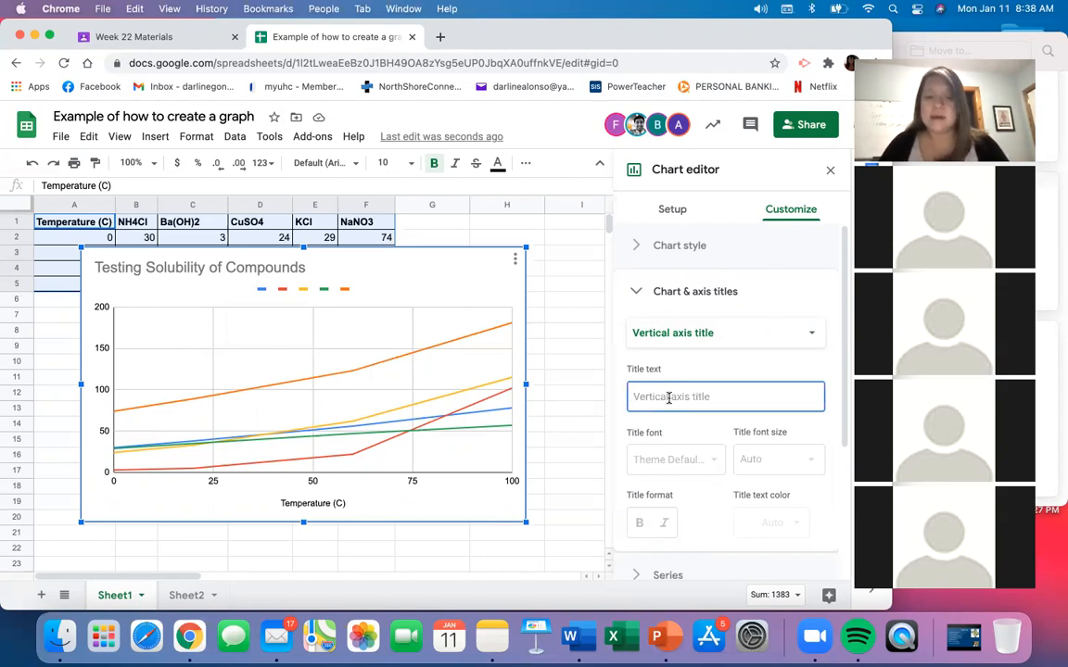
pyautogui.write('Solub')
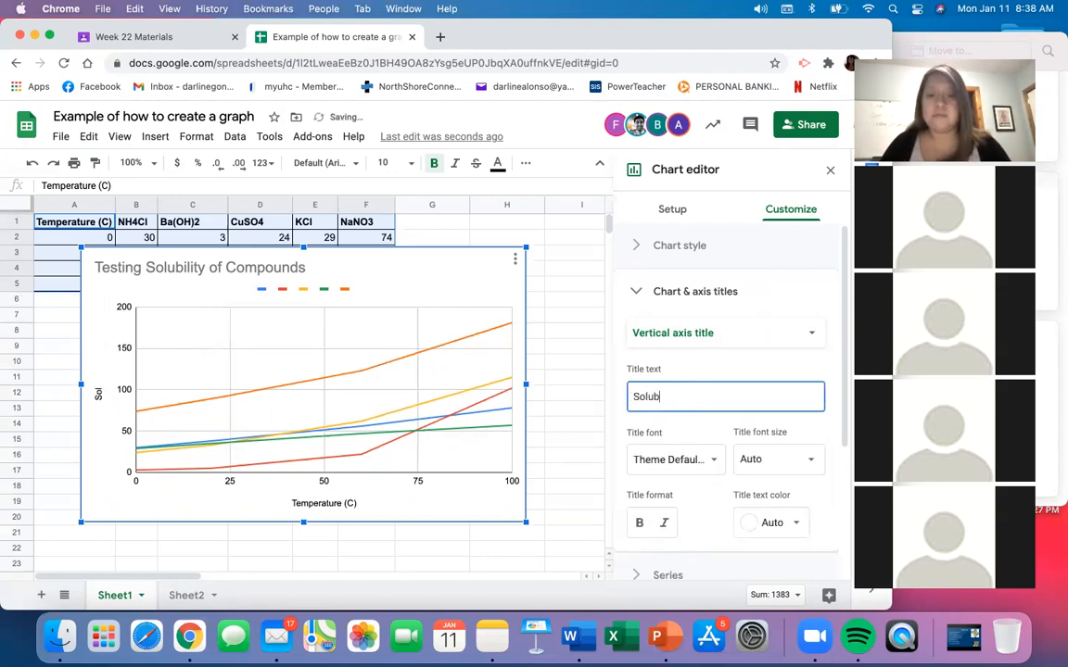
pyautogui.write('ulli')
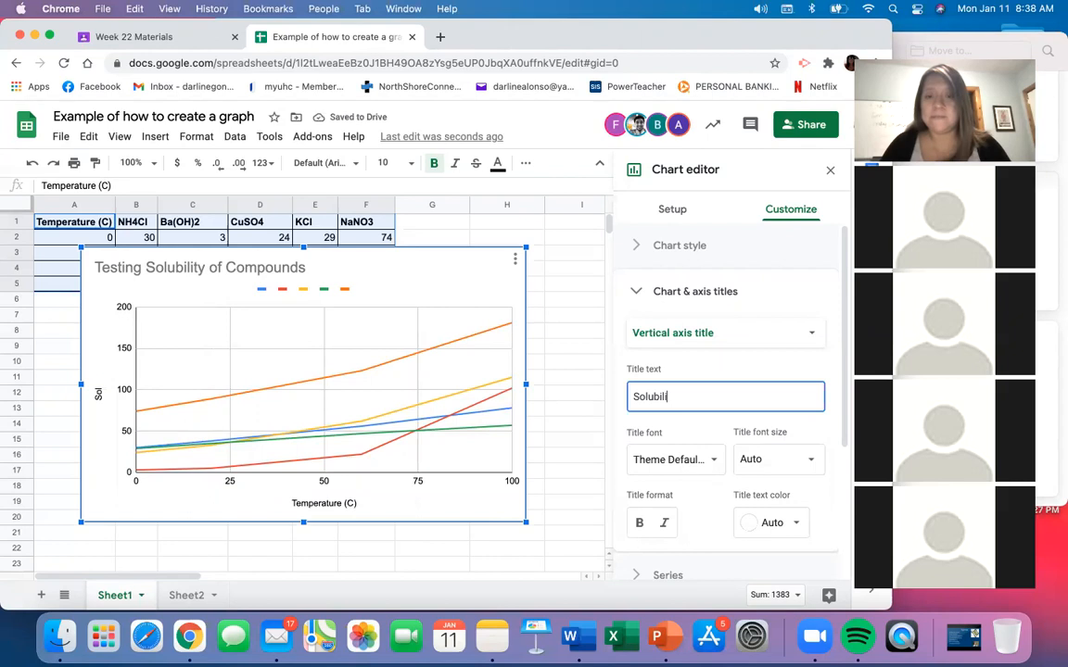
pyautogui.write('ty (g')
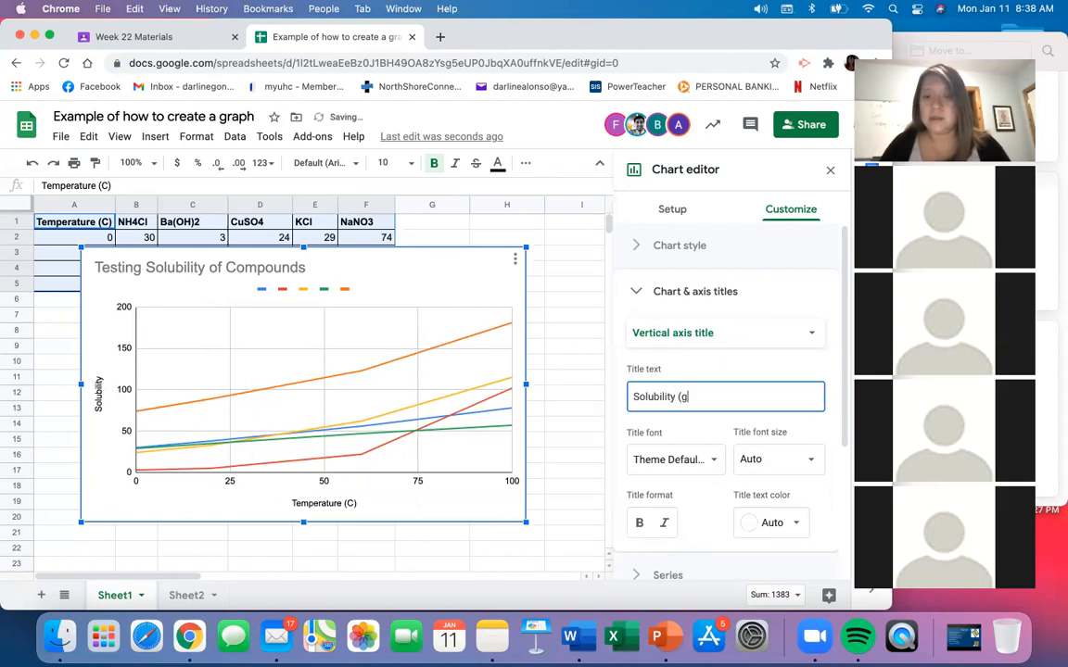
pyautogui.write('/10')
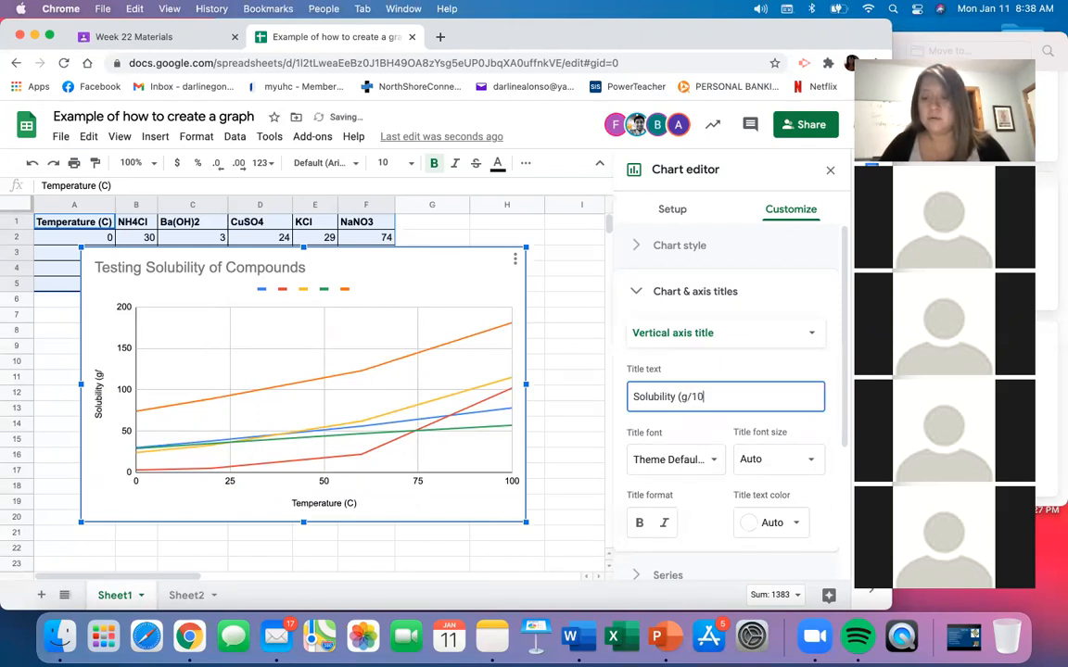
pyautogui.write('0g of water)')
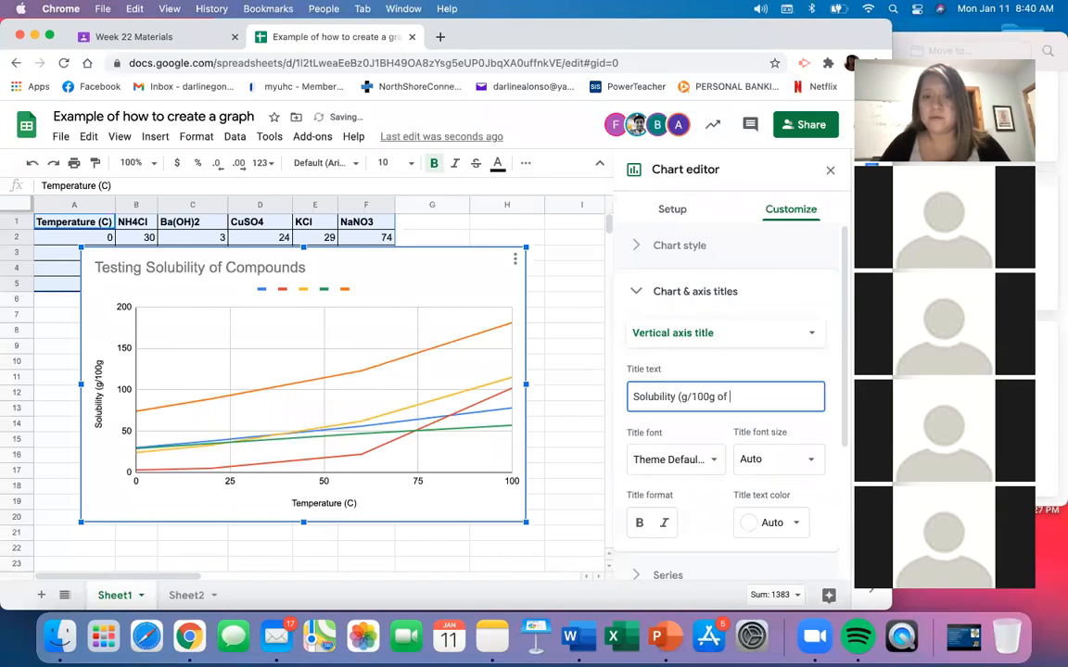
pyautogui.press('BackSpace')
pyautogui.press('BackSpace')
pyautogui.press('BackSpace')
pyautogui.press('BackSpace')
pyautogui.press('BackSpace')
pyautogui.press('BackSpace')
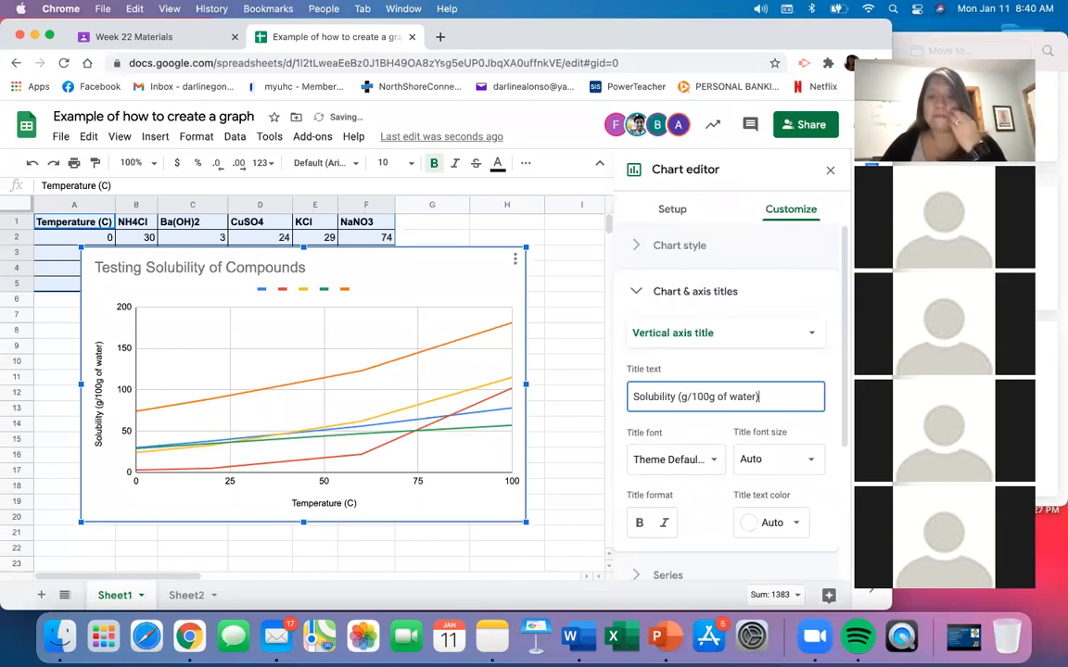
# Step: Capitalize the last word of the vertical axis title so it reads "Solubility (g/100g of Water)"
pyautogui.write('Water)')
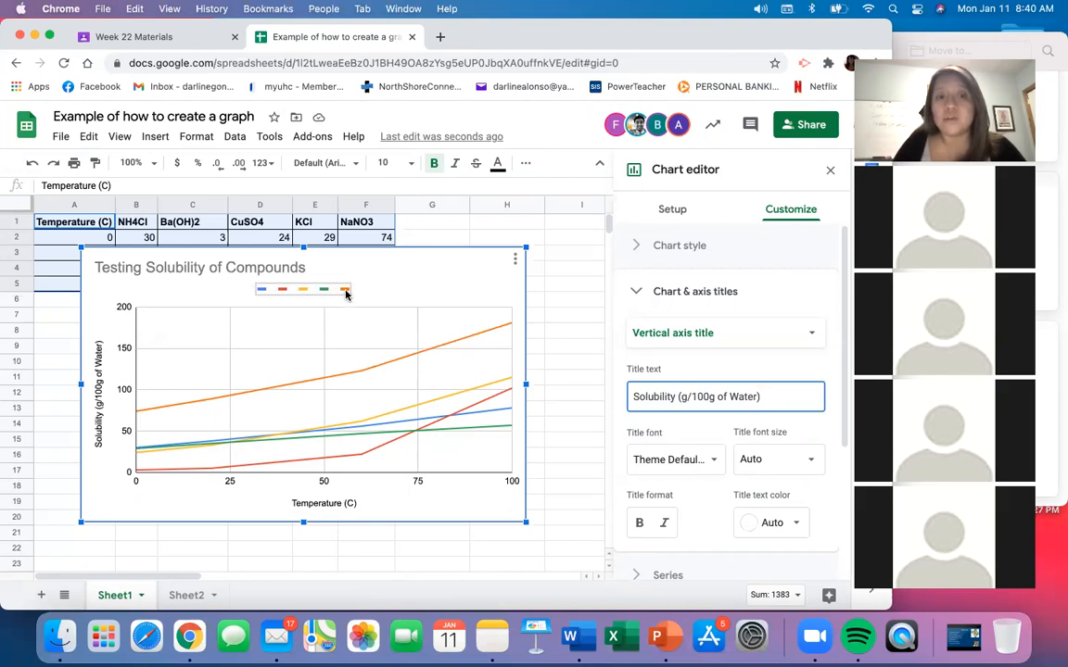
pyautogui.click(264, 291)
pyautogui.click(263, 289)
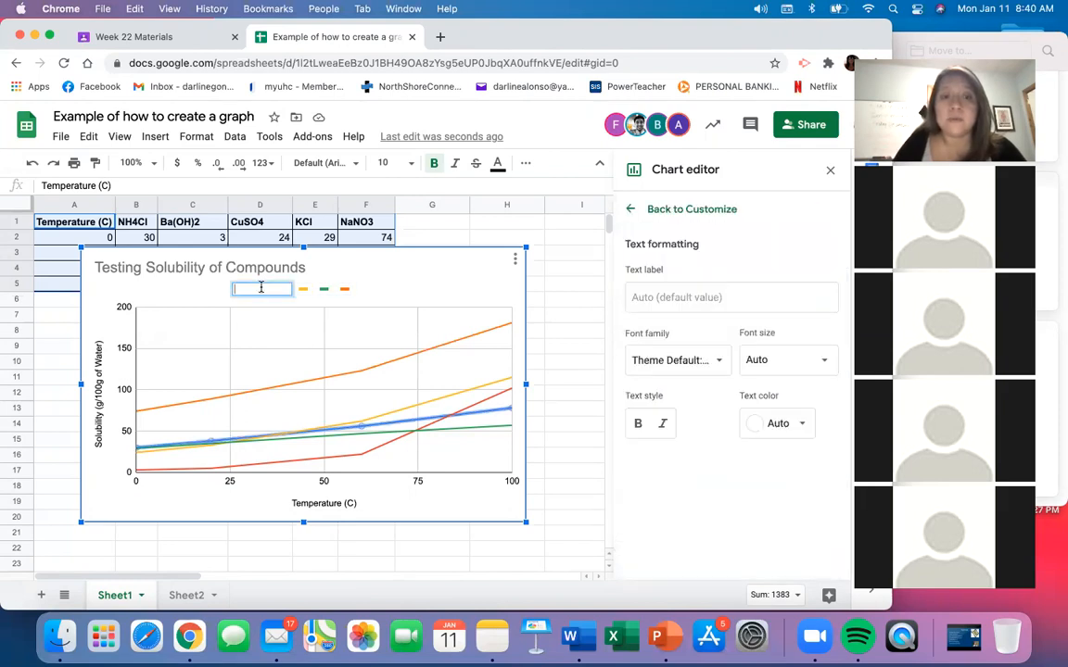
pyautogui.press('Escape')
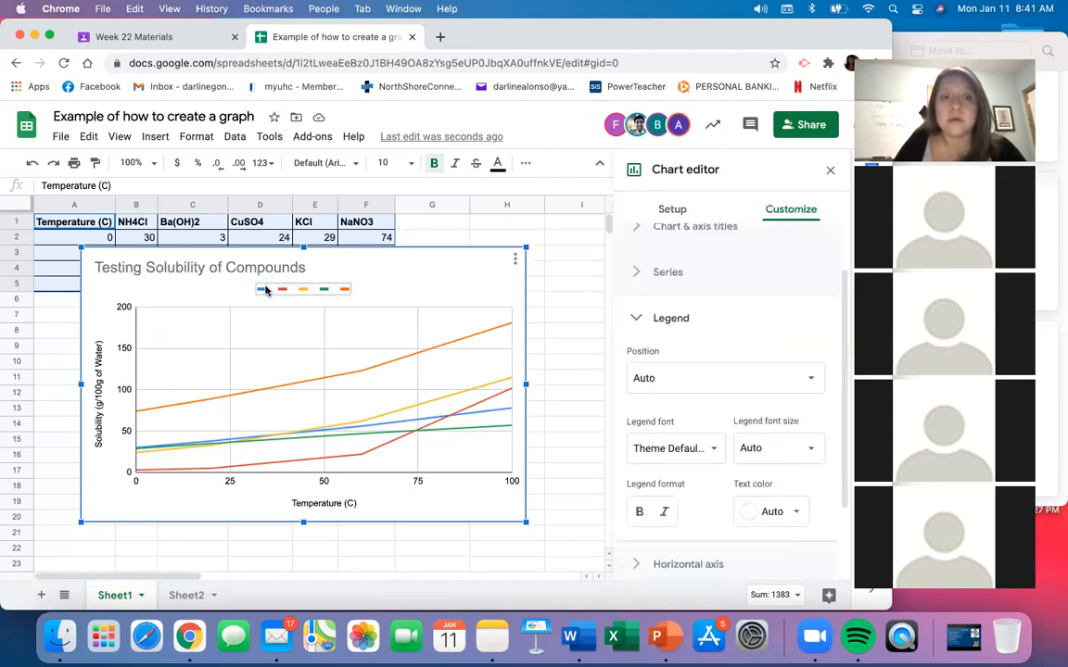
pyautogui.click(265, 290)
pyautogui.click(265, 290)
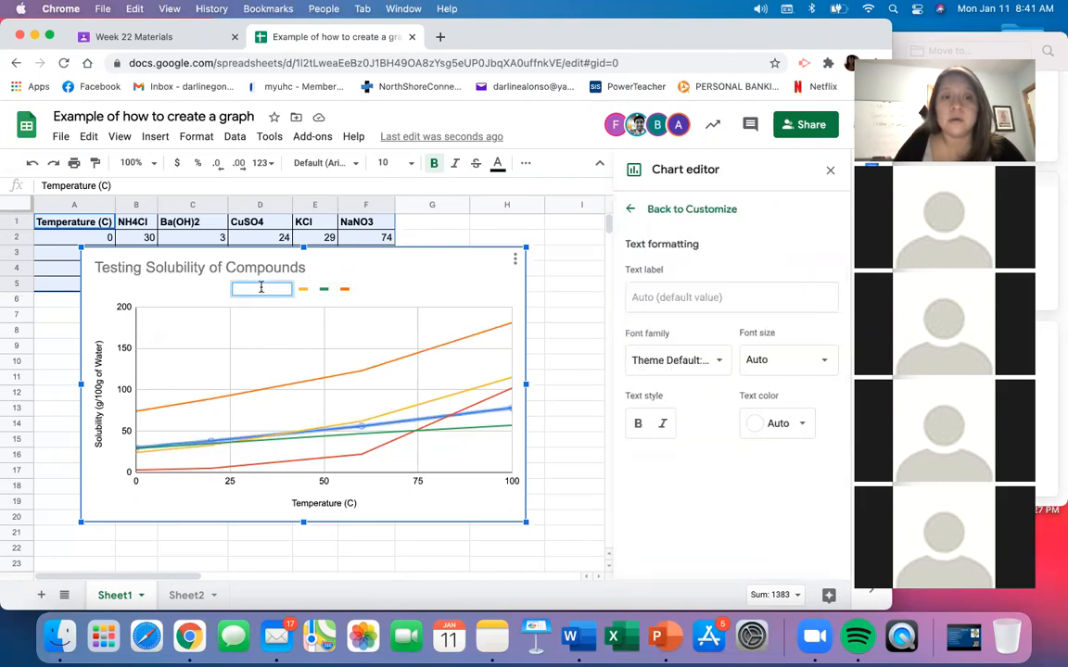
pyautogui.press('Escape')
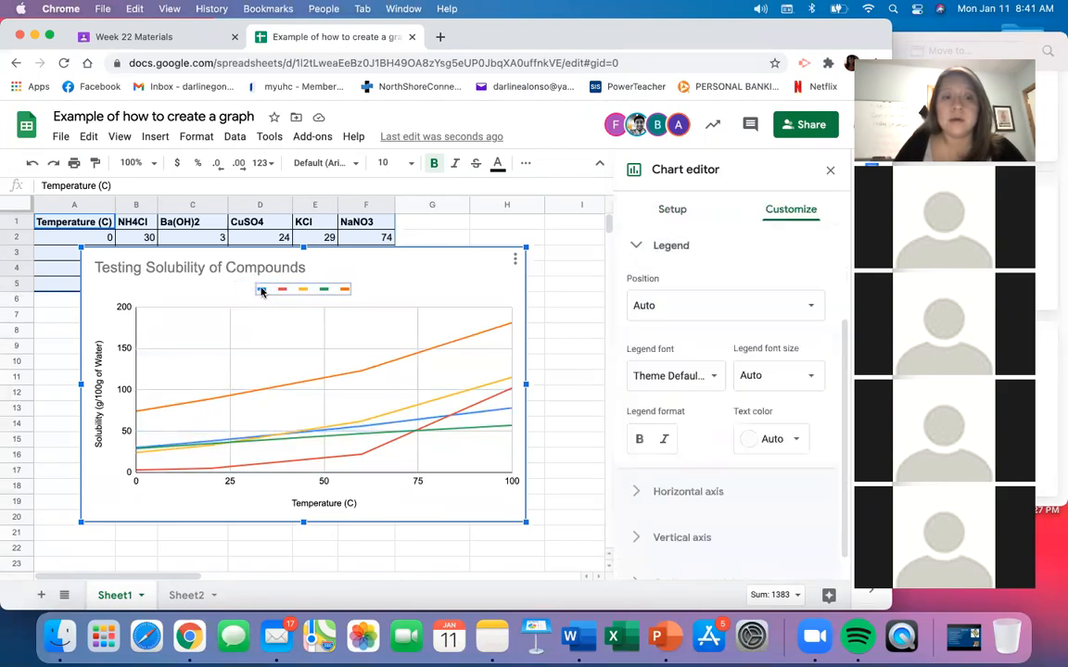
# Step: Label the blue series in the chart legend "NH4Cl"
pyautogui.click(262, 290)
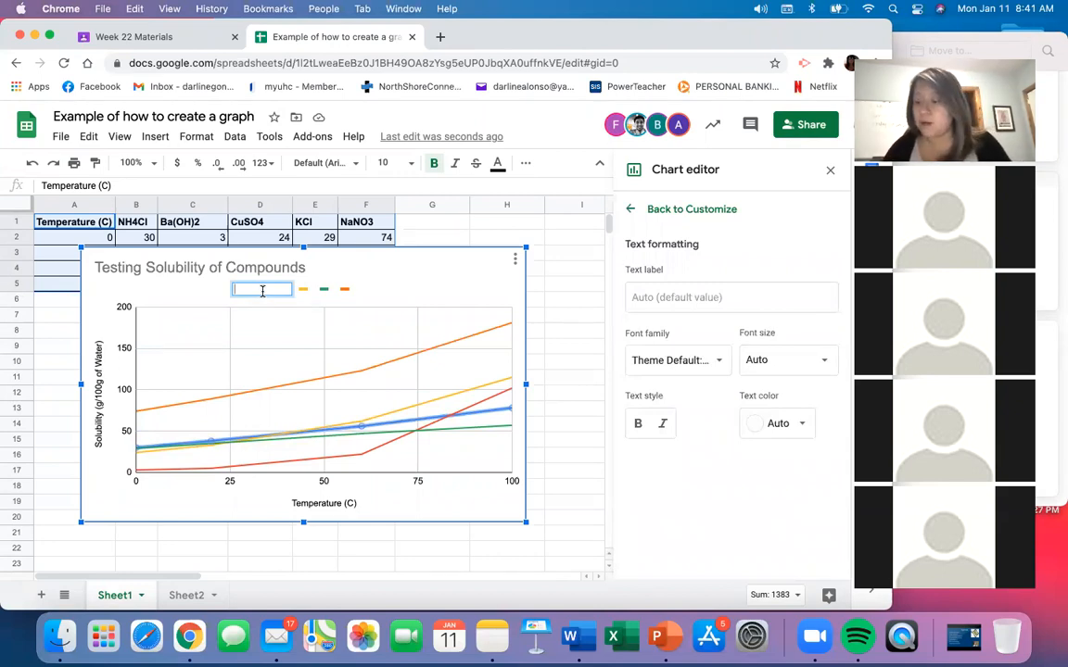
pyautogui.write('NH')
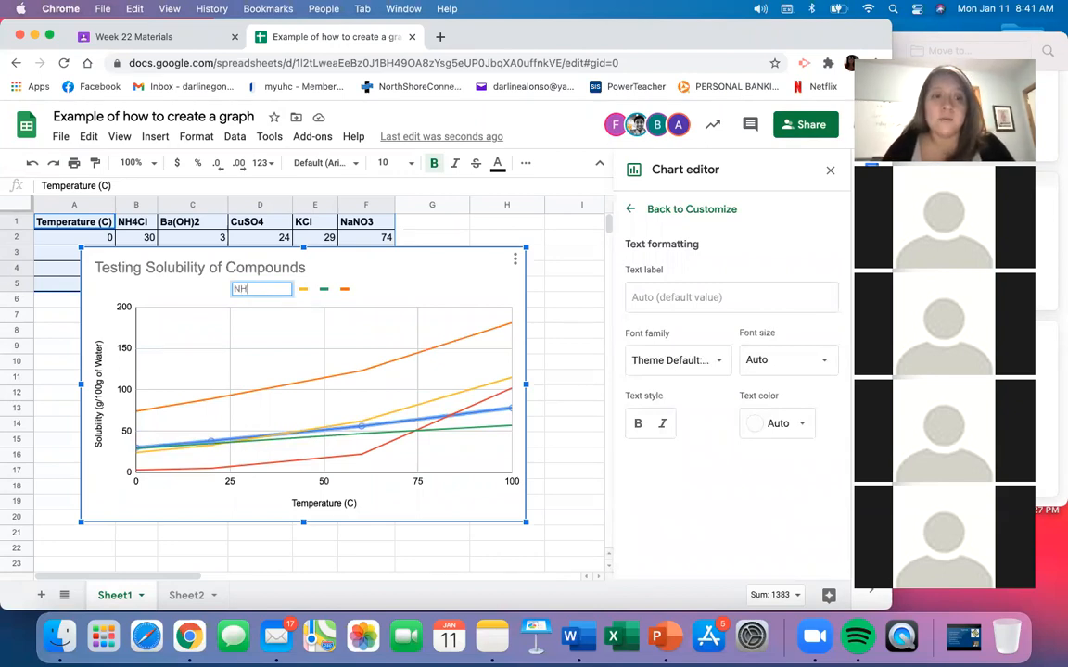
pyautogui.write('4Cl')
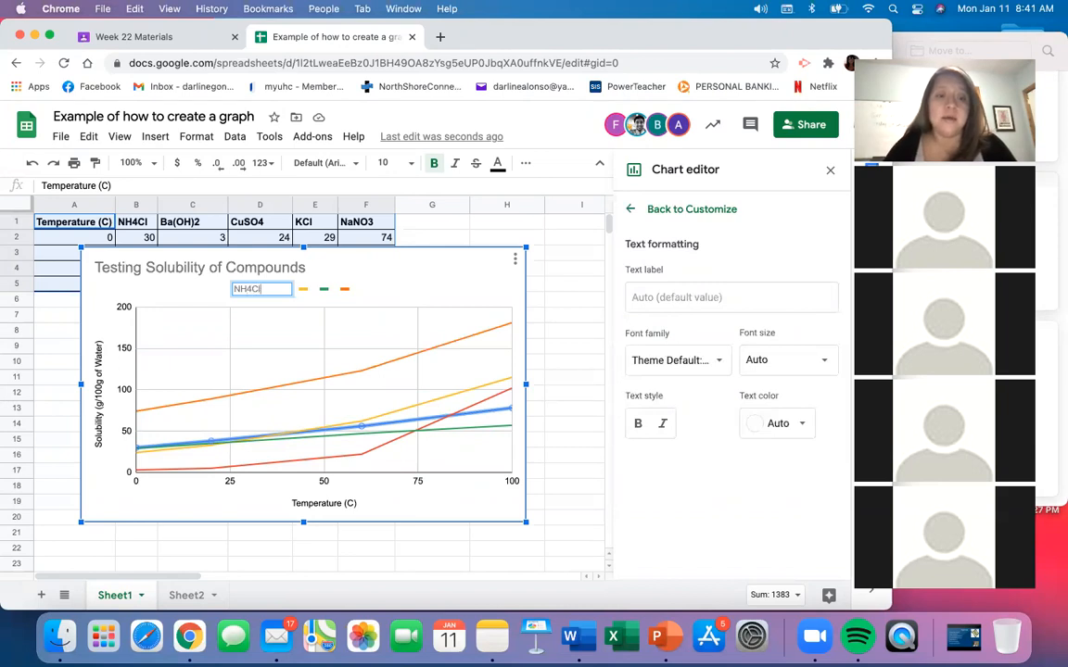
pyautogui.press('Return')
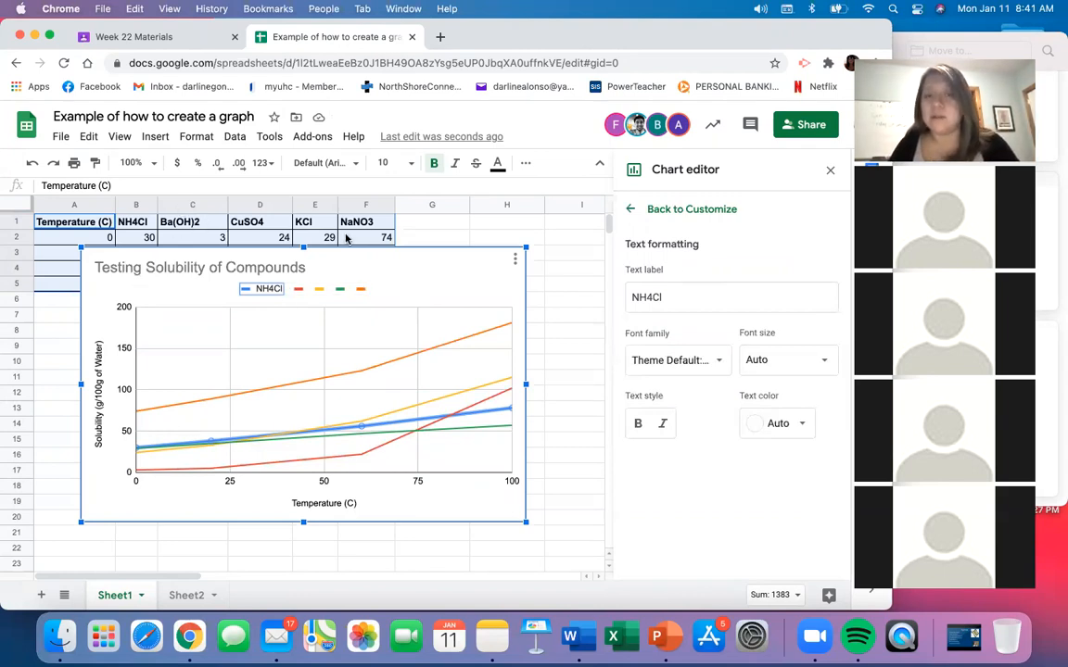
# Step: Label the red series in the chart legend "Ba(OH)2"
pyautogui.click(298, 289)
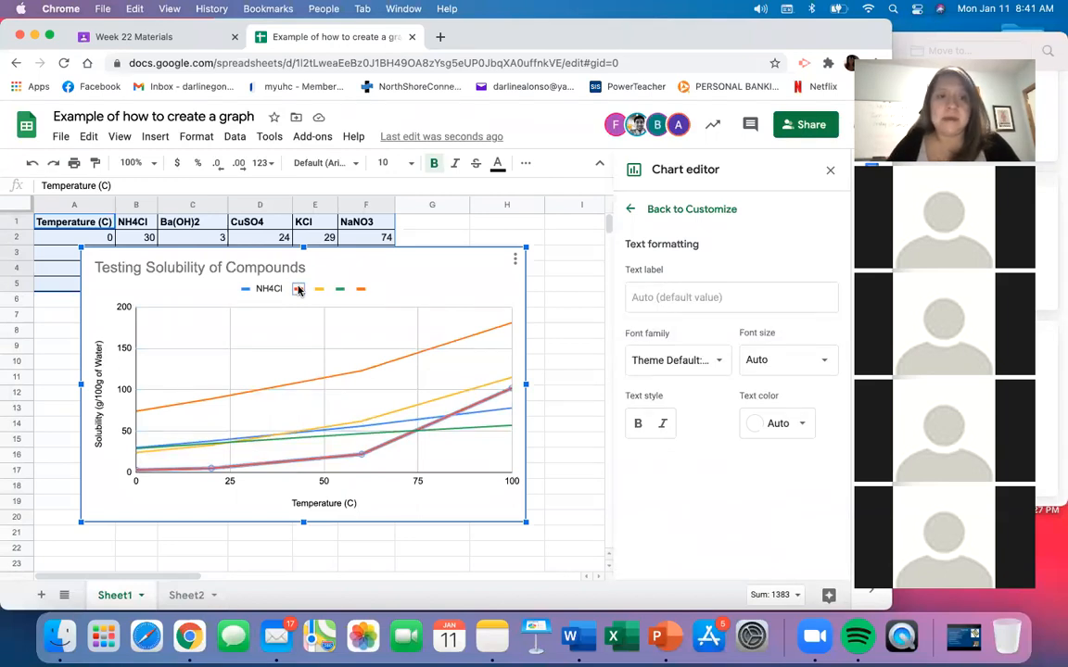
pyautogui.doubleClick(297, 289)
pyautogui.write('Ba')
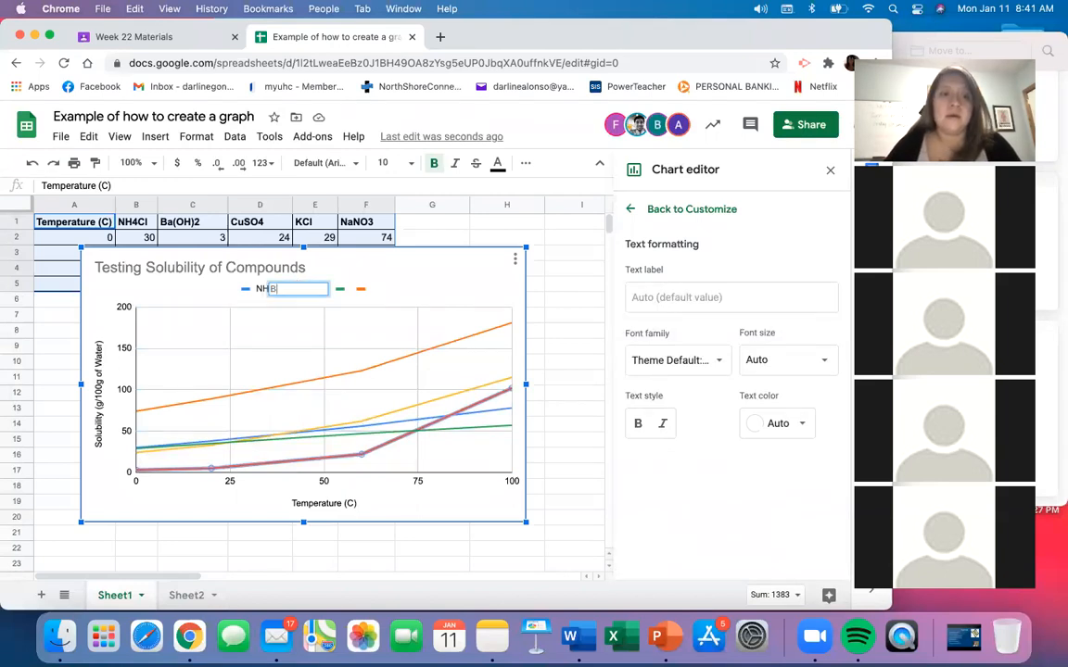
pyautogui.write('(OH)')
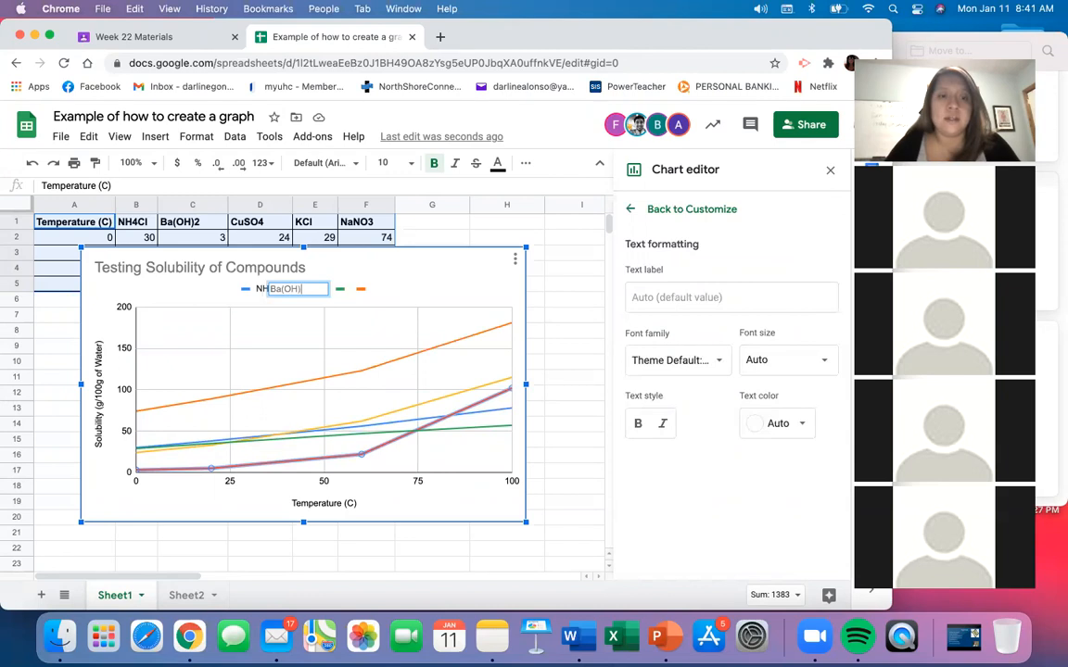
pyautogui.press('Return')
# Step: Label the yellow series in the chart legend "CuSO4"
pyautogui.click(340, 290)
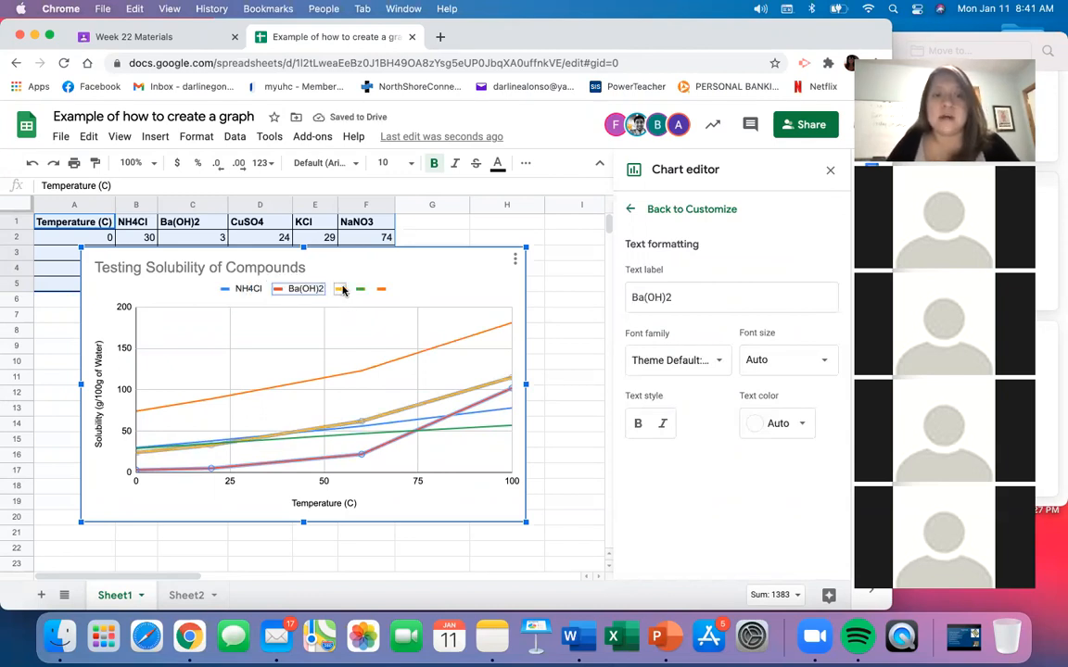
pyautogui.click(340, 289)
pyautogui.click(340, 289)
pyautogui.write('CuSO4')
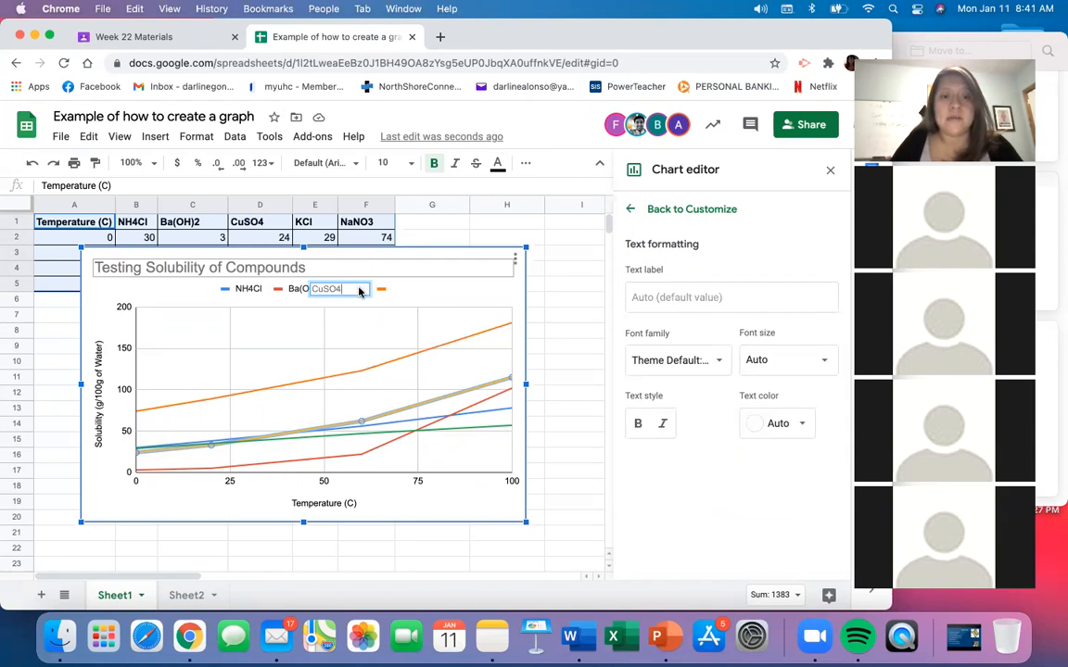
pyautogui.click(324, 265)
# Step: Label the green series in the chart legend "KCl"
pyautogui.click(374, 290)
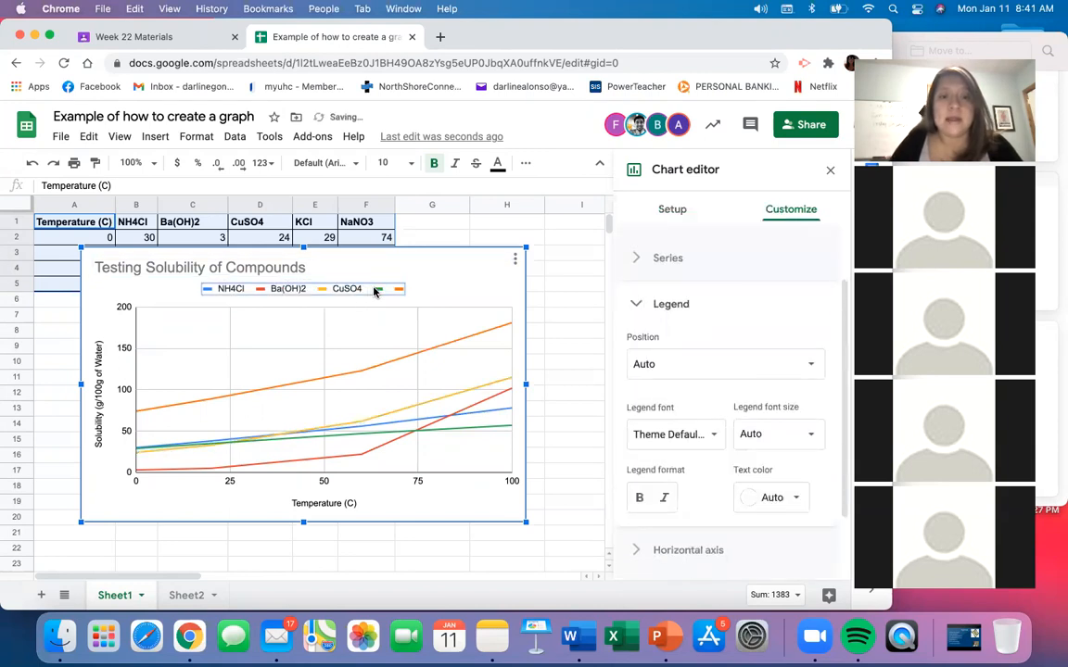
pyautogui.click(381, 292)
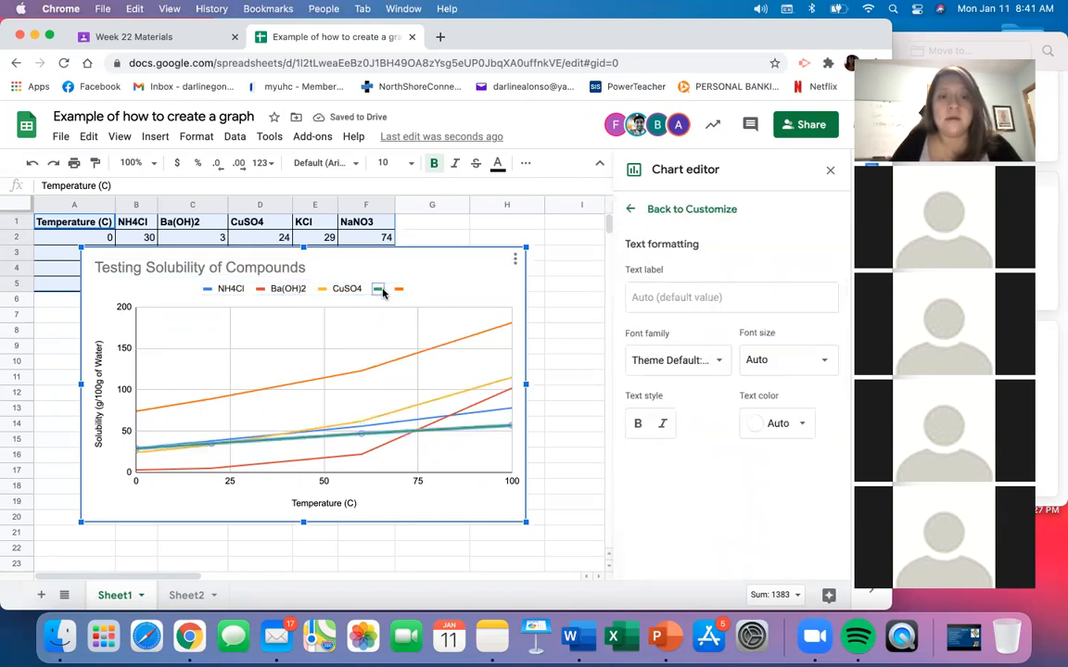
pyautogui.doubleClick(381, 291)
pyautogui.write('KCl')
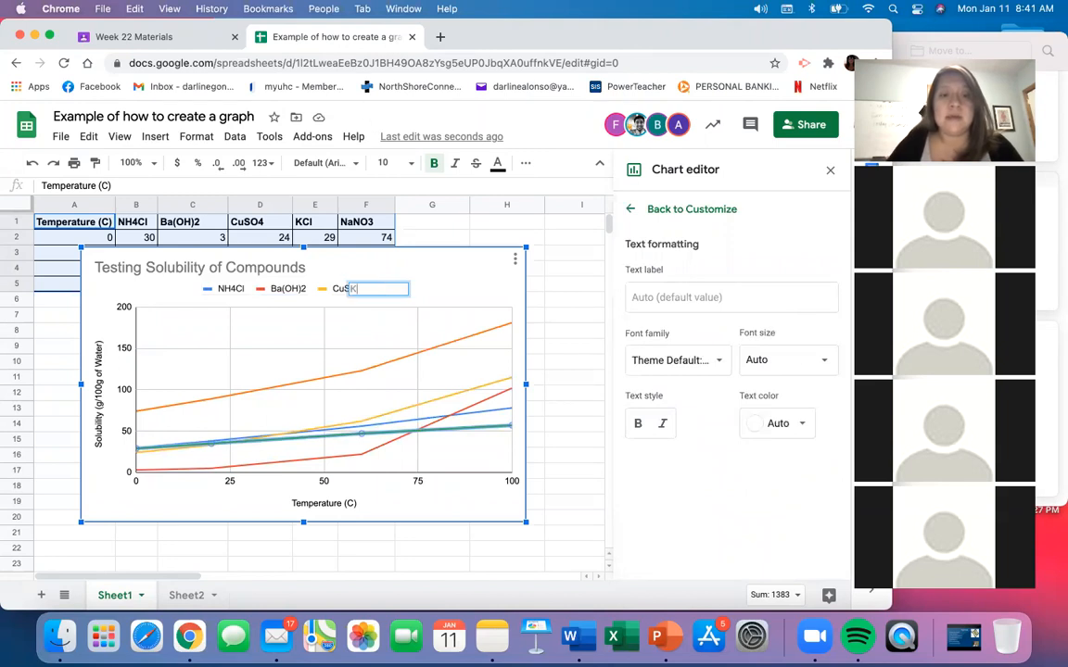
# Step: Label the orange series in the chart legend "NaNO3"
pyautogui.click(408, 290)
pyautogui.click(408, 290)
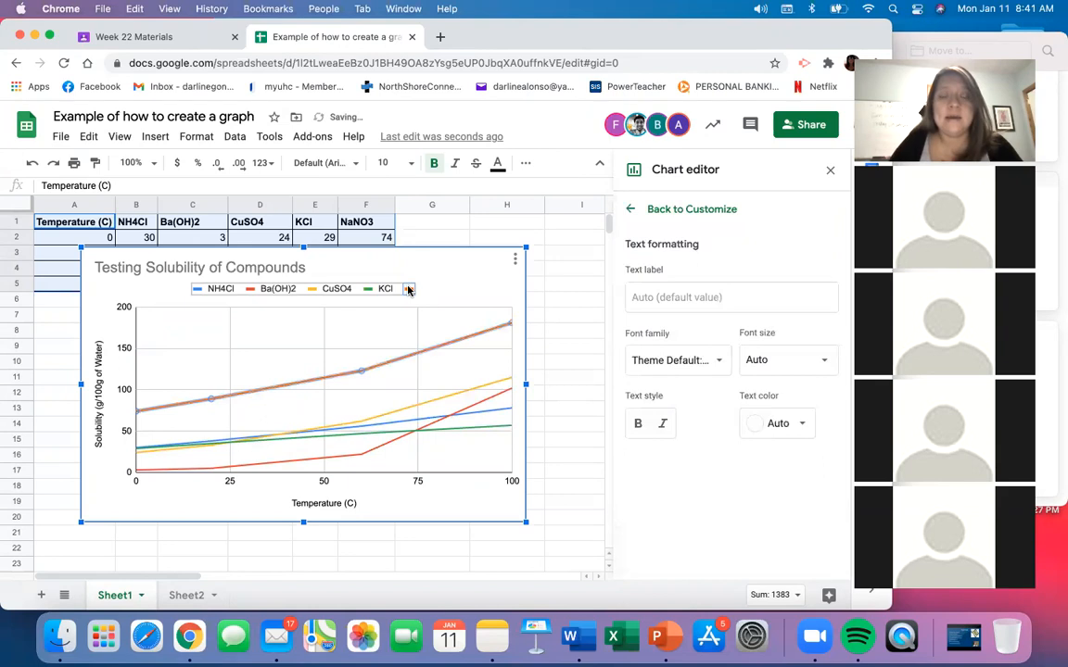
pyautogui.click(407, 289)
pyautogui.write('NaNO3')
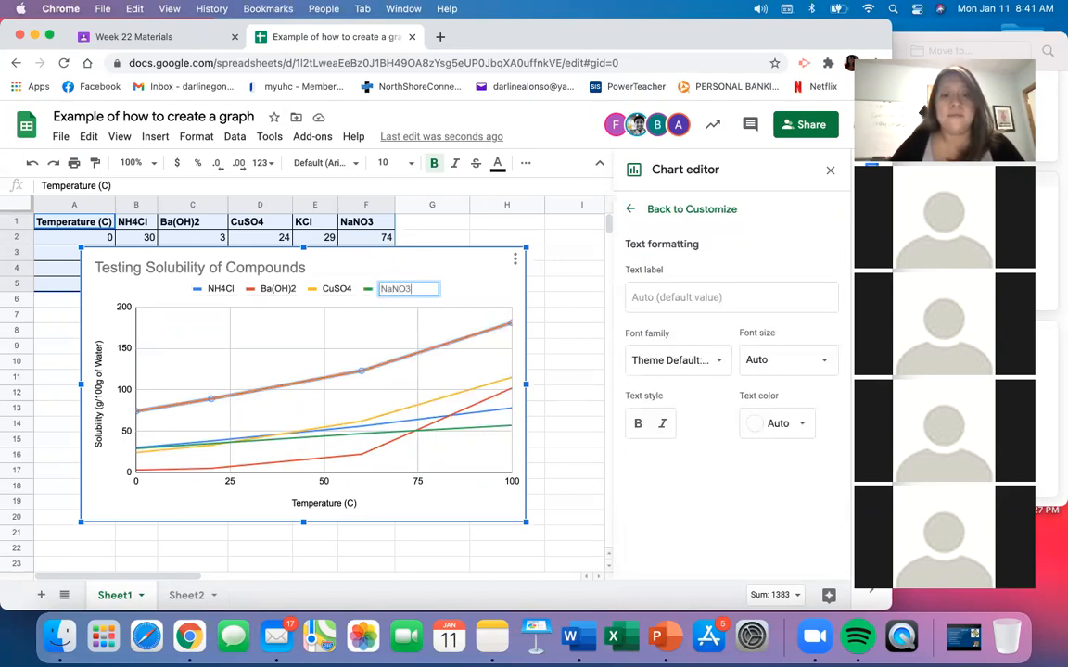
pyautogui.click(465, 292)
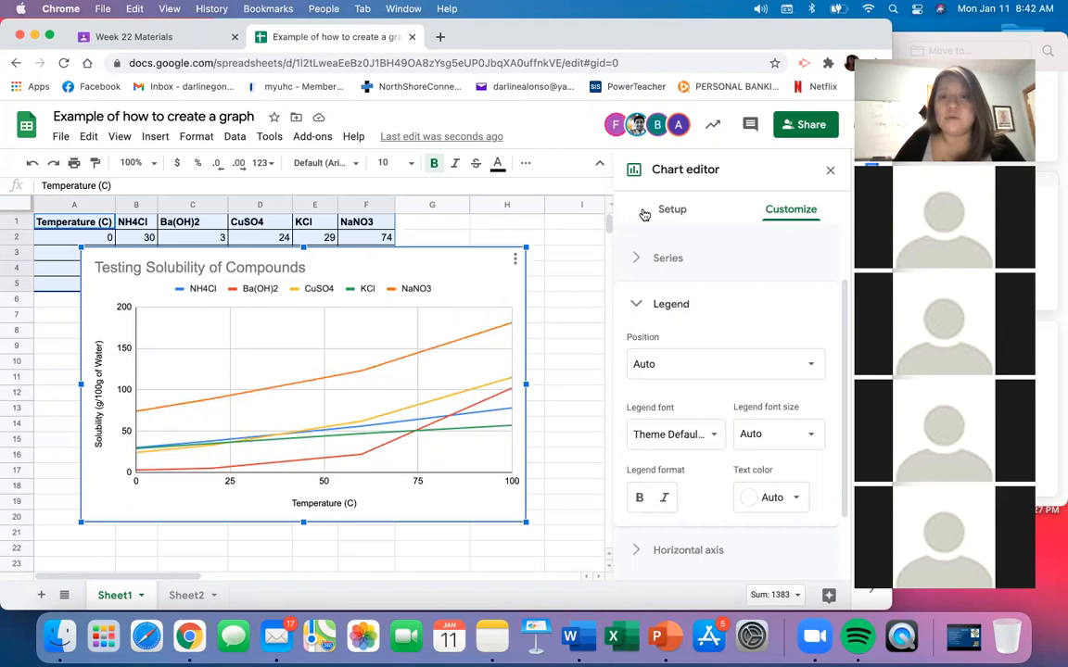
# Step: Move the chart down to just below the data table, starting at about row 7, and close the chart editor
pyautogui.moveTo(607, 223); pyautogui.dragTo(608, 221)
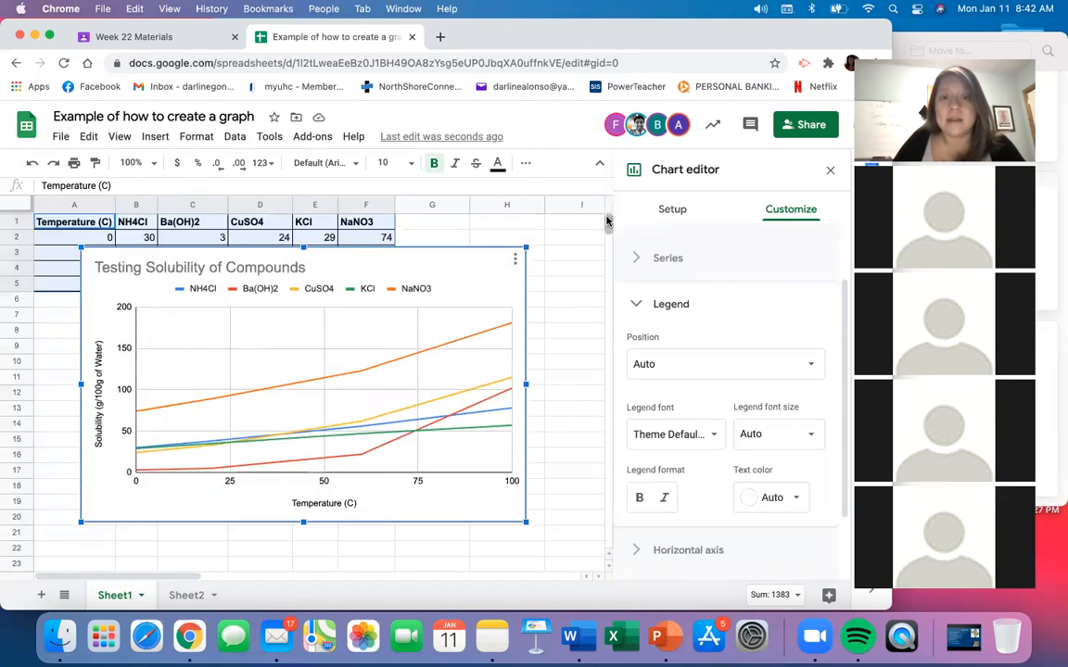
pyautogui.moveTo(504, 257); pyautogui.dragTo(495, 316)
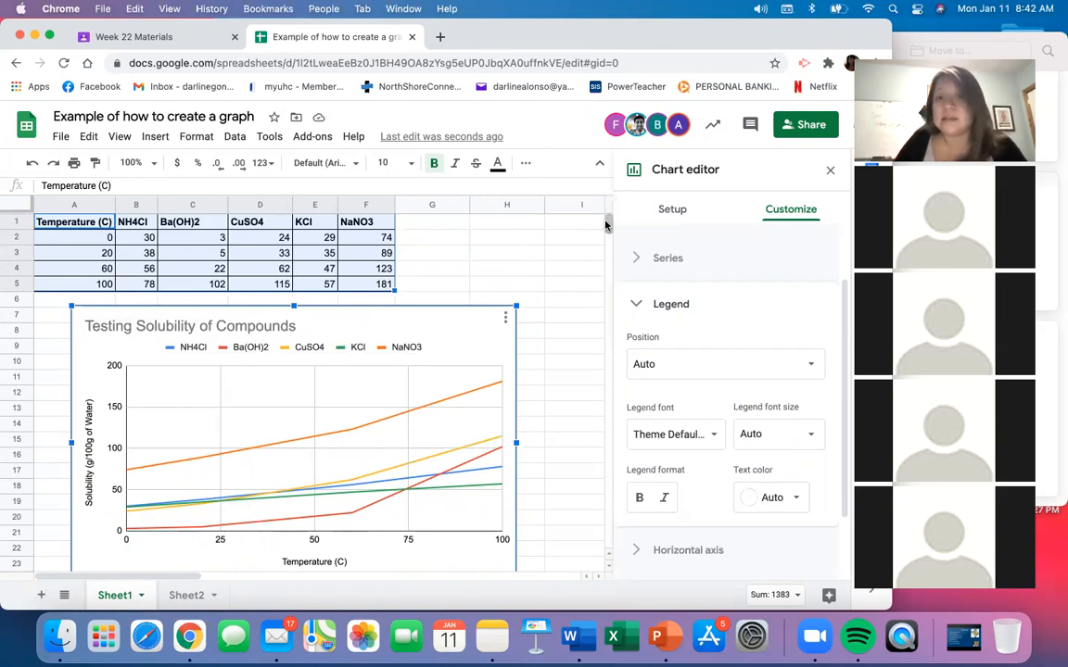
pyautogui.moveTo(608, 223)
pyautogui.mouseDown()
pyautogui.moveTo(608, 235)
pyautogui.moveTo(608, 222)
pyautogui.mouseUp()
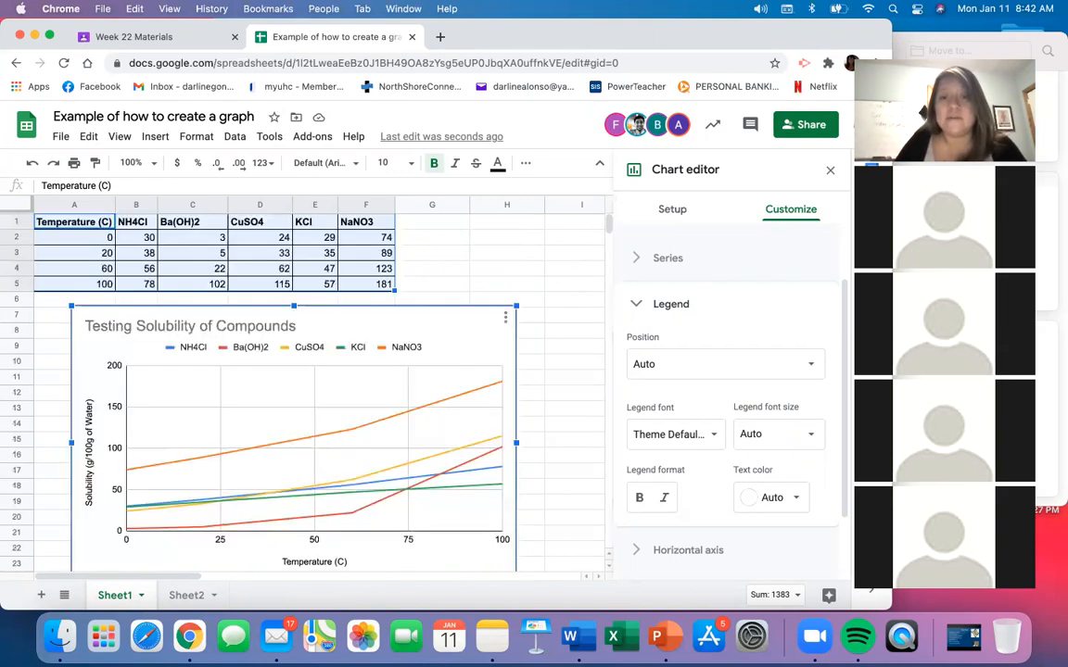
pyautogui.click(831, 170)
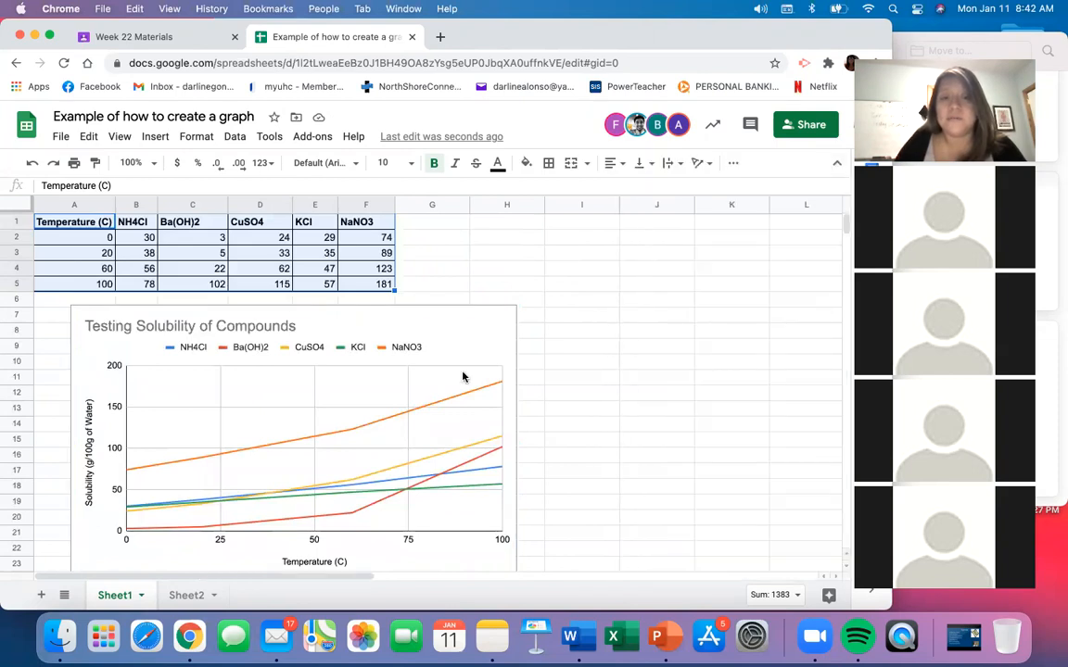